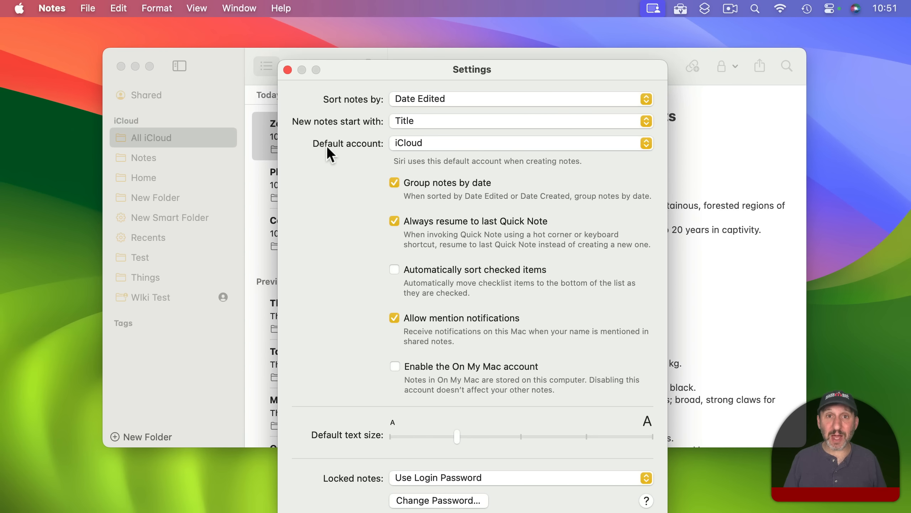
Close the Notes settings and delete the Zoology 301 note on wombats.
{"action": "left_click", "coordinate": [288, 69]}
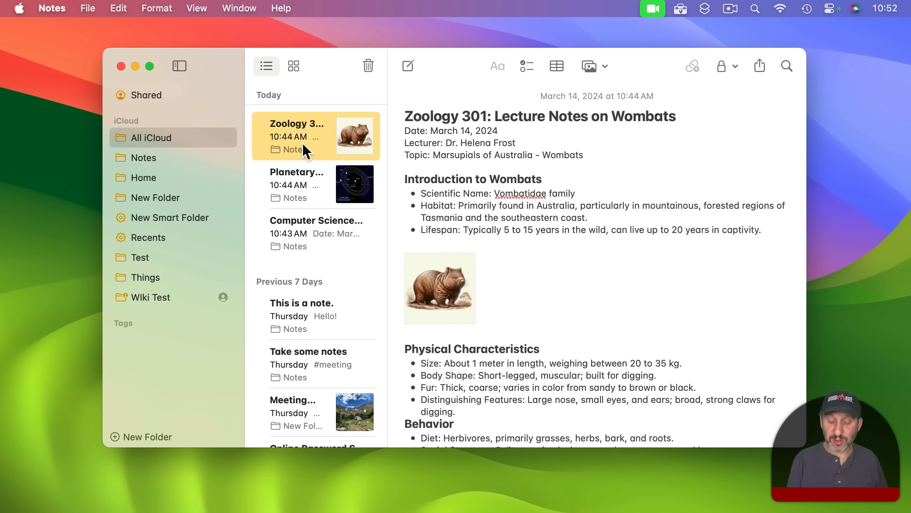
{"action": "key", "text": "BackSpace"}
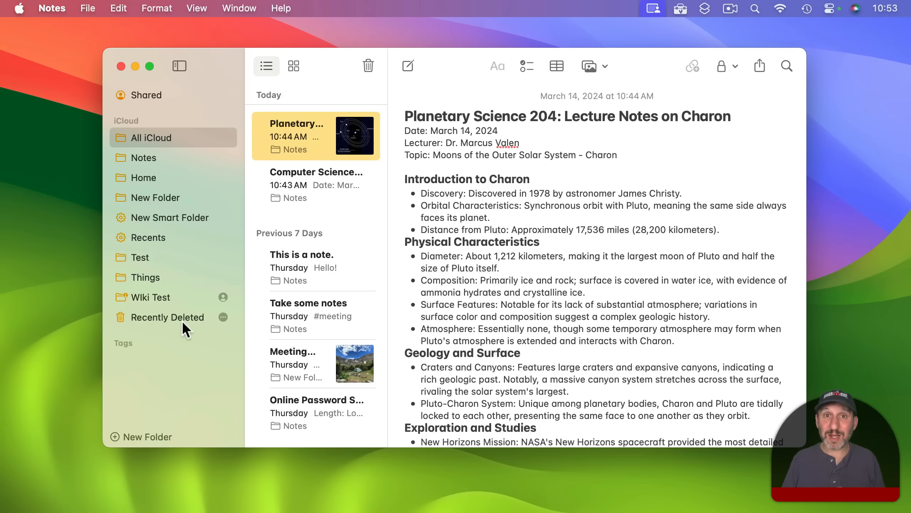
Recover the Zoology 301 note from Recently Deleted into the Notes folder and open that folder.
{"action": "left_click", "coordinate": [154, 318]}
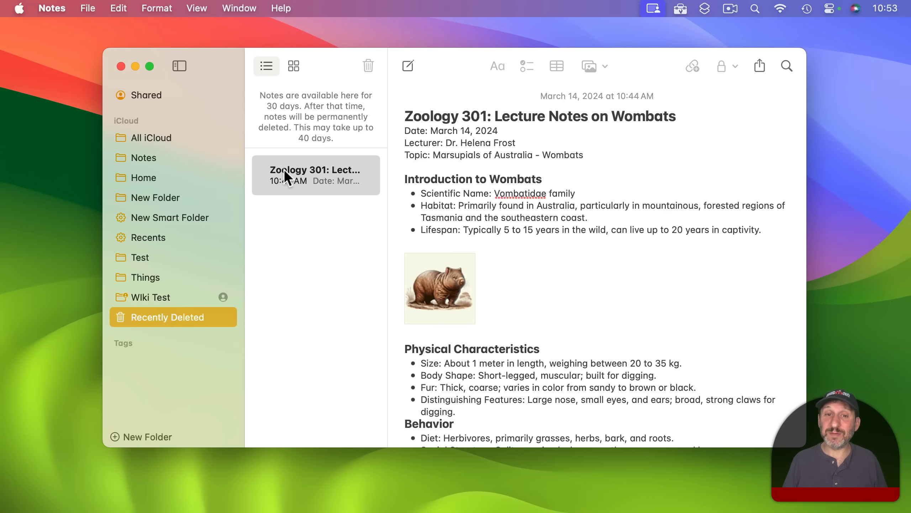
{"action": "left_click_drag", "start_coordinate": [312, 172], "coordinate": [137, 158]}
{"action": "left_click", "coordinate": [144, 157]}
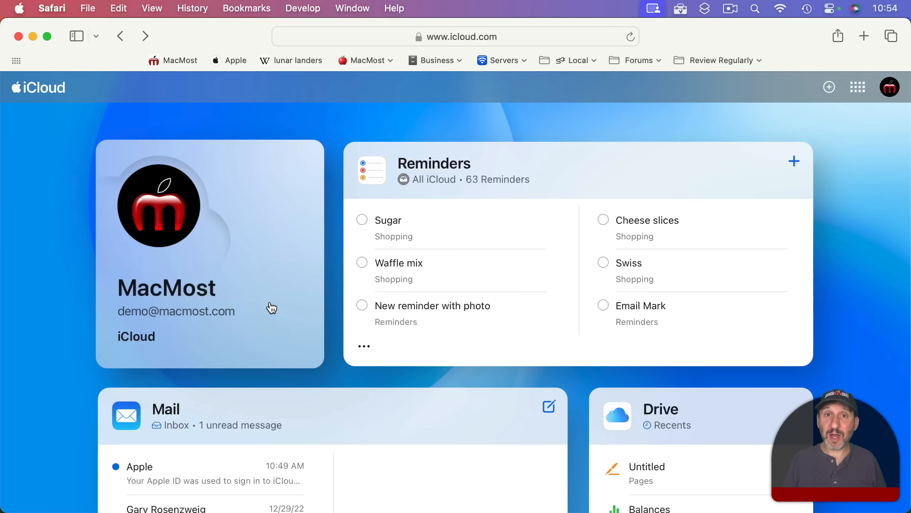
Switch to the iCloud home page in Safari and open the Notes web app.
{"action": "scroll", "coordinate": [271, 308], "scroll_direction": "down", "scroll_amount": 10}
{"action": "scroll", "coordinate": [272, 308], "scroll_direction": "down", "scroll_amount": 8}
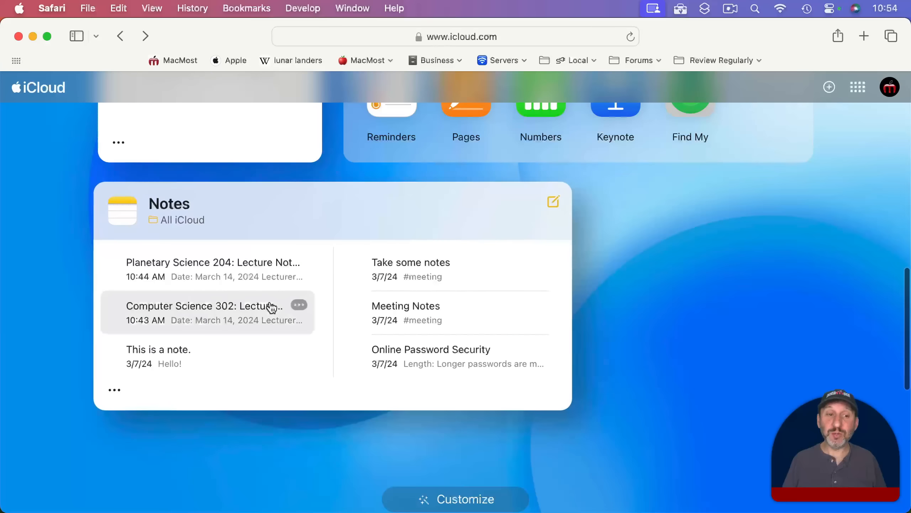
{"action": "scroll", "coordinate": [531, 275], "scroll_direction": "up", "scroll_amount": 6}
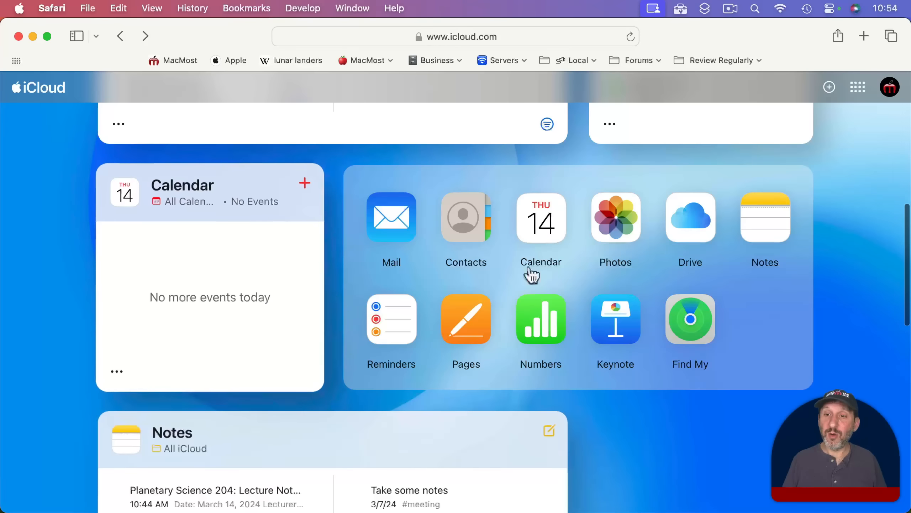
{"action": "left_click", "coordinate": [775, 241]}
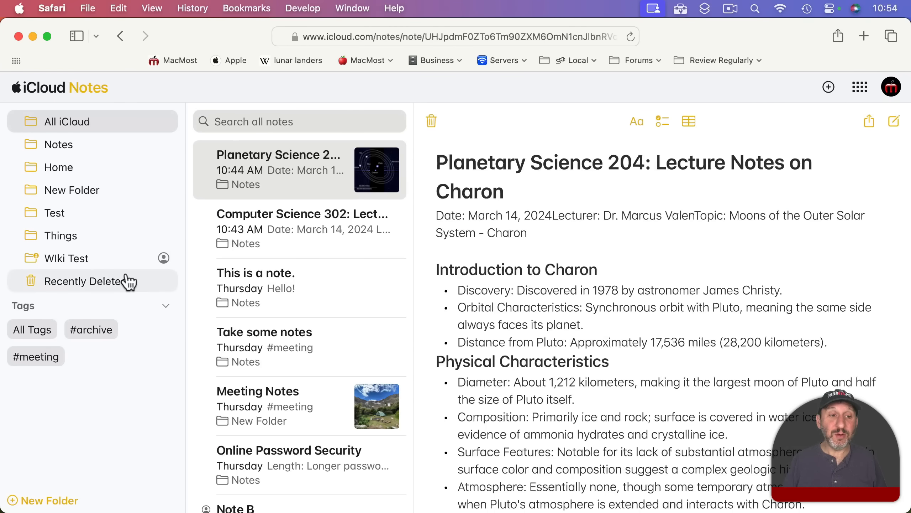
On iCloud.com, move the Zoology 301 note from Recently Deleted back to the Notes folder and open that folder.
{"action": "left_click", "coordinate": [75, 285]}
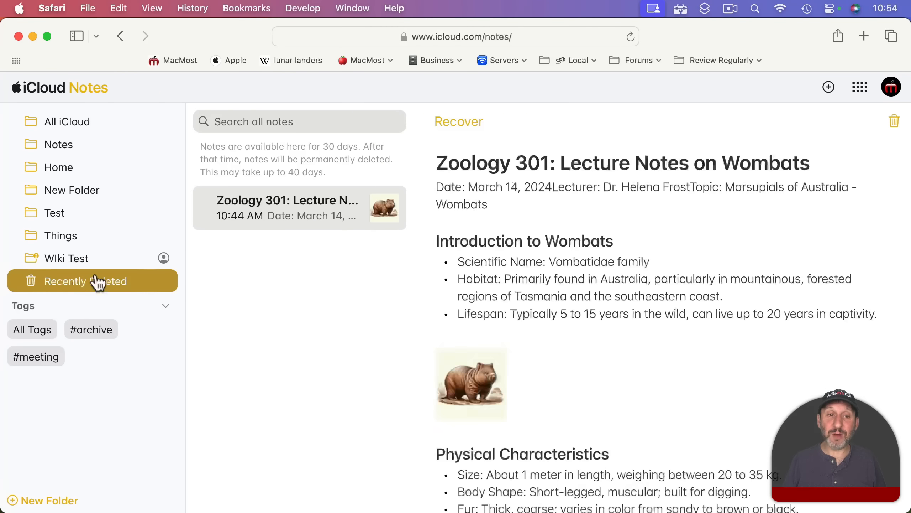
{"action": "left_click", "coordinate": [283, 209]}
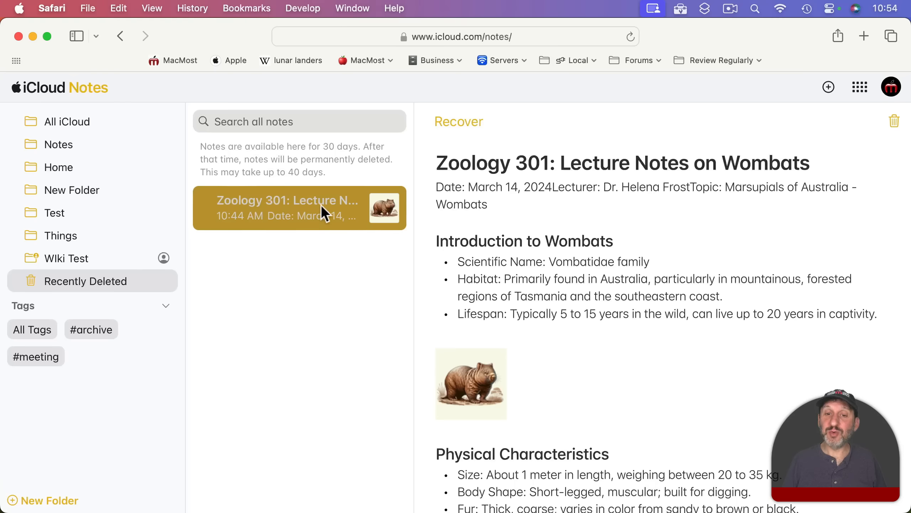
{"action": "left_click_drag", "start_coordinate": [320, 205], "coordinate": [57, 145]}
{"action": "left_click", "coordinate": [72, 144]}
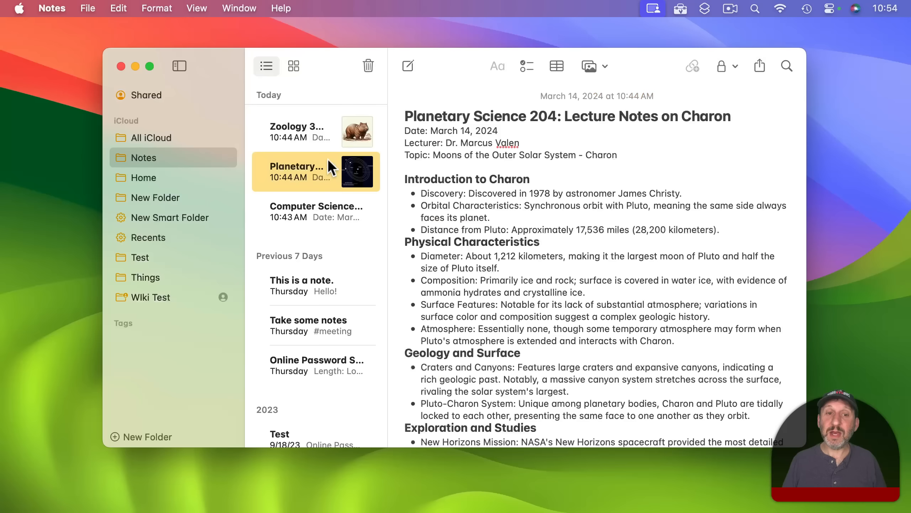
In the Mac Notes app, delete the Physical Characteristics section of the Planetary Science 204 note and undo the deletion.
{"action": "left_click", "coordinate": [312, 140]}
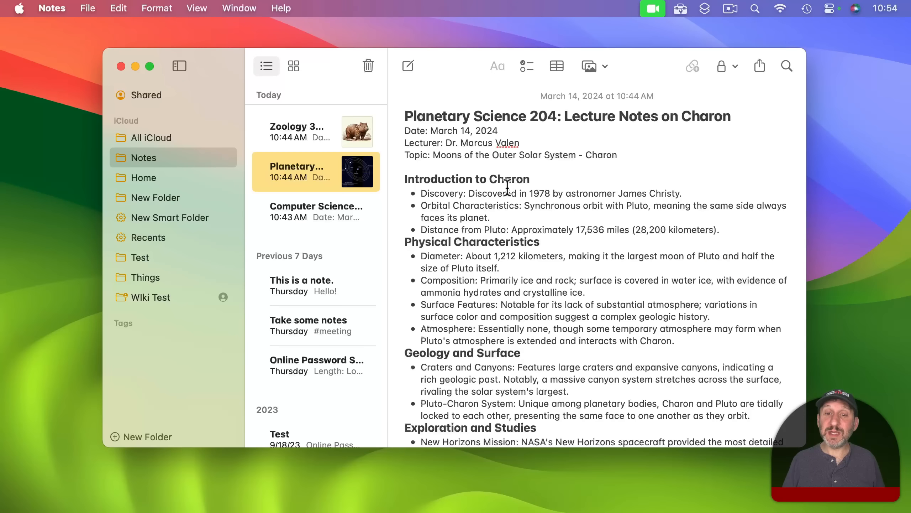
{"action": "left_click_drag", "start_coordinate": [405, 246], "coordinate": [714, 337]}
{"action": "key", "text": "BackSpace"}
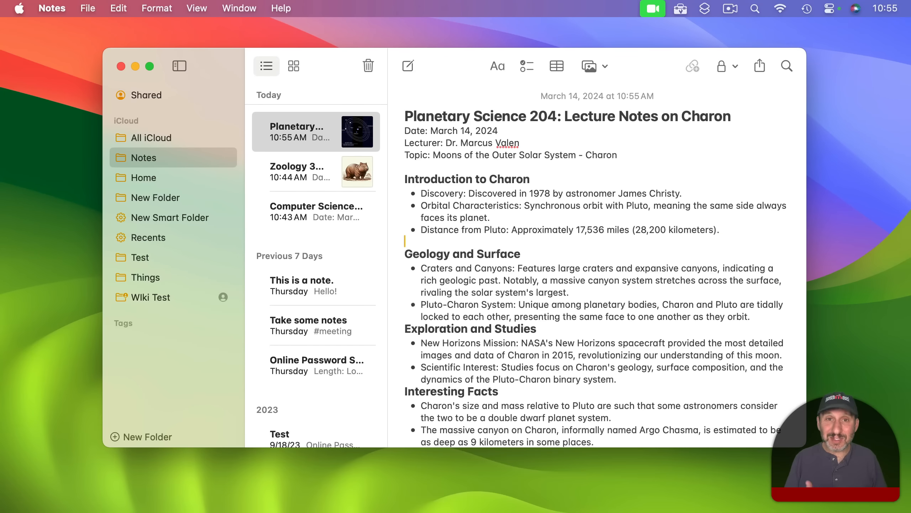
{"action": "key", "text": "super"}
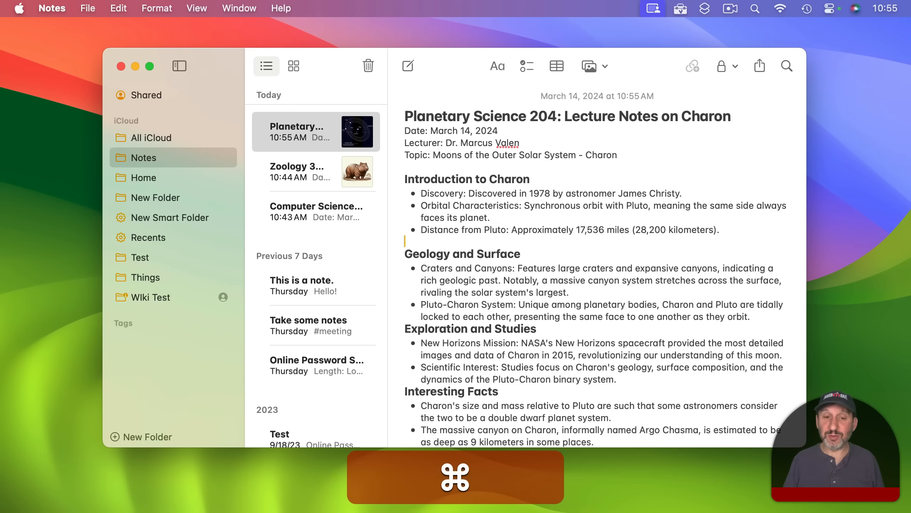
{"action": "key", "text": "super+z"}
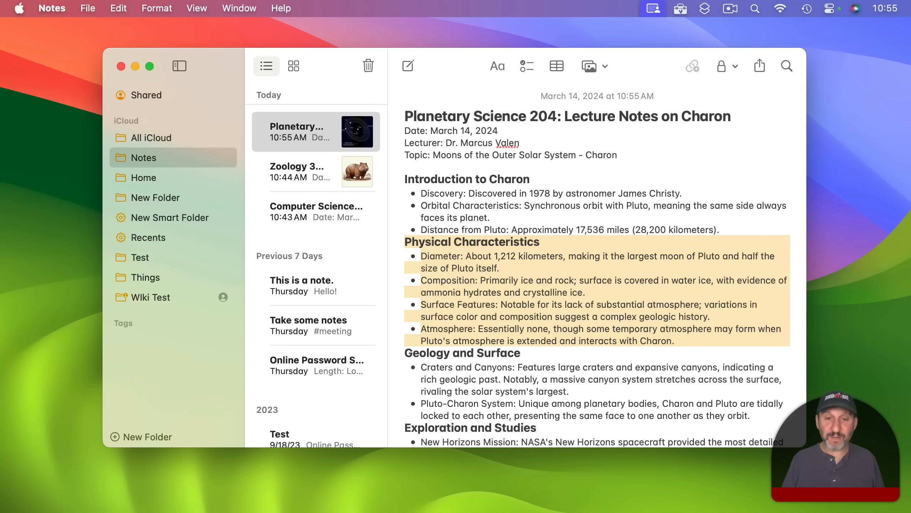
Cut the Physical Characteristics section from the Planetary Science 204 note, then undo the cut after visiting the Zoology 301 note.
{"action": "key", "text": "super+x"}
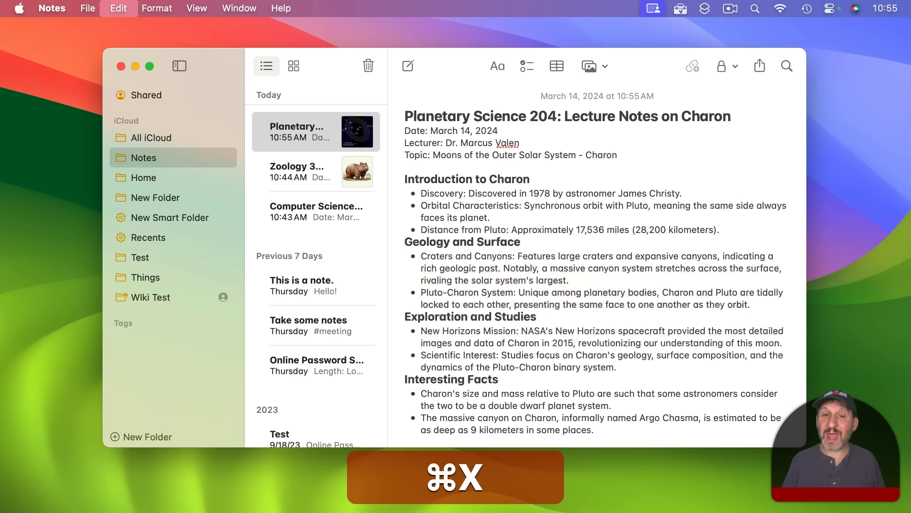
{"action": "left_click", "coordinate": [304, 173]}
{"action": "left_click", "coordinate": [314, 135]}
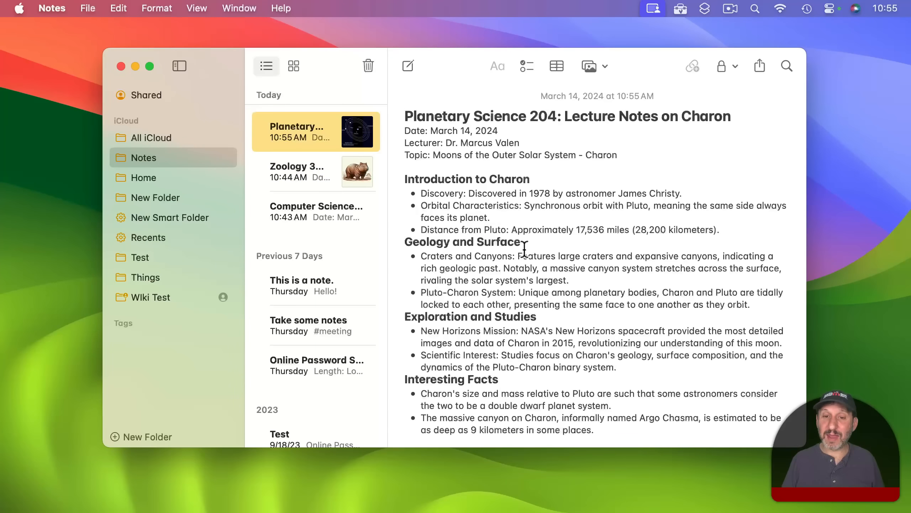
{"action": "key", "text": "super+z"}
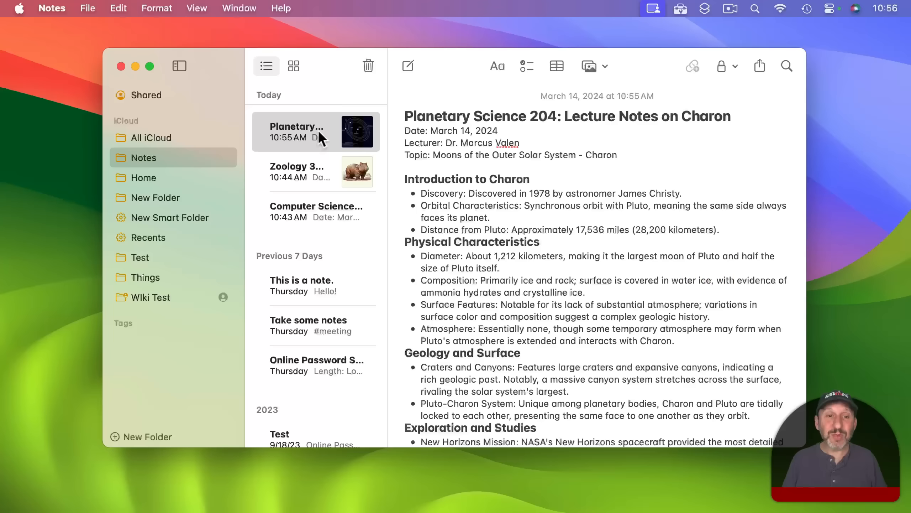
{"action": "left_click", "coordinate": [309, 165]}
{"action": "left_click", "coordinate": [311, 207]}
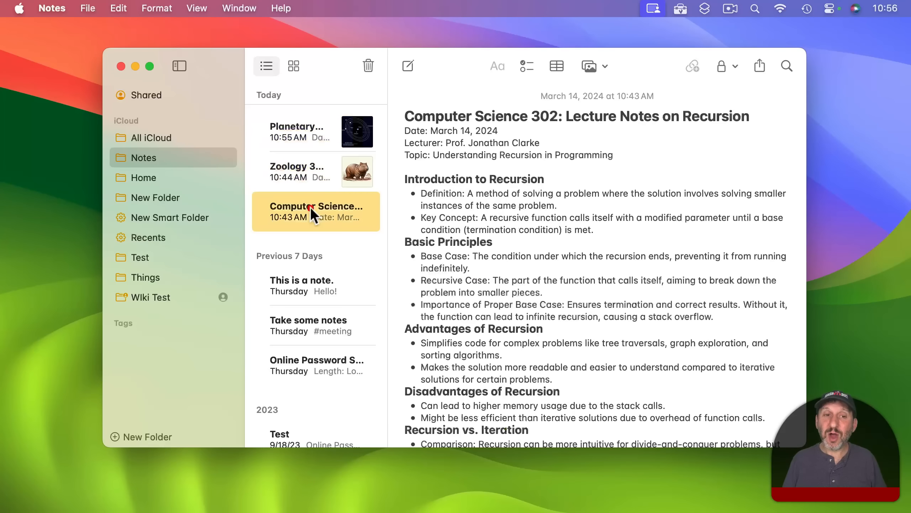
{"action": "left_click", "coordinate": [310, 180]}
{"action": "left_click", "coordinate": [309, 142]}
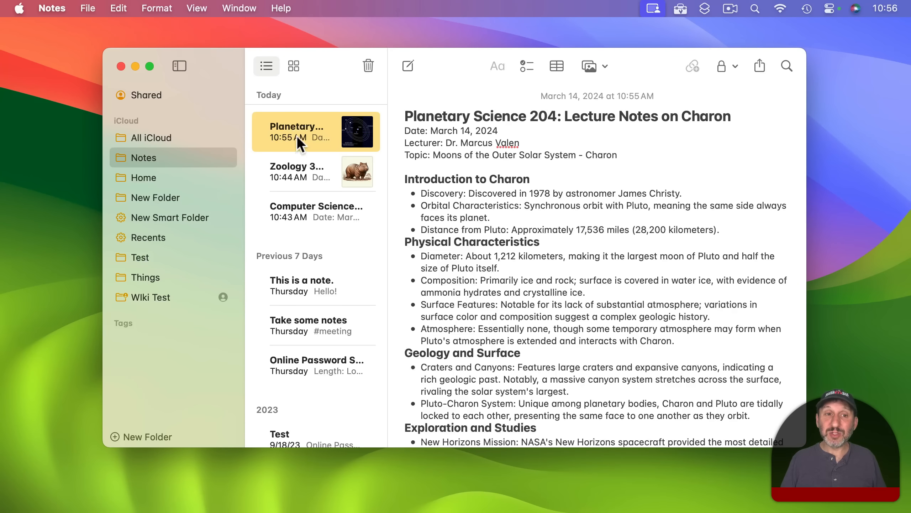
{"action": "left_click", "coordinate": [300, 166]}
{"action": "left_click", "coordinate": [300, 205]}
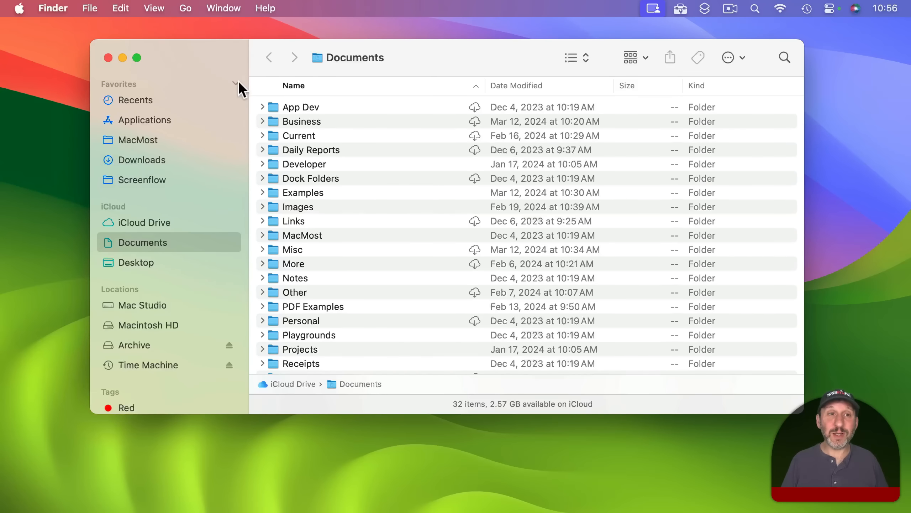
Switch to Finder and open the Group Containers folder inside the user's Library folder.
{"action": "left_click", "coordinate": [188, 11]}
{"action": "key", "text": "alt"}
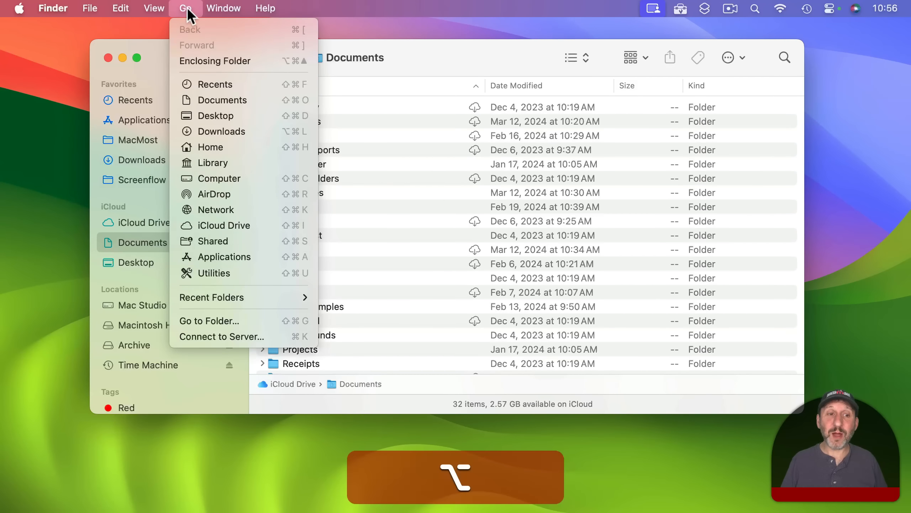
{"action": "left_click", "coordinate": [226, 164]}
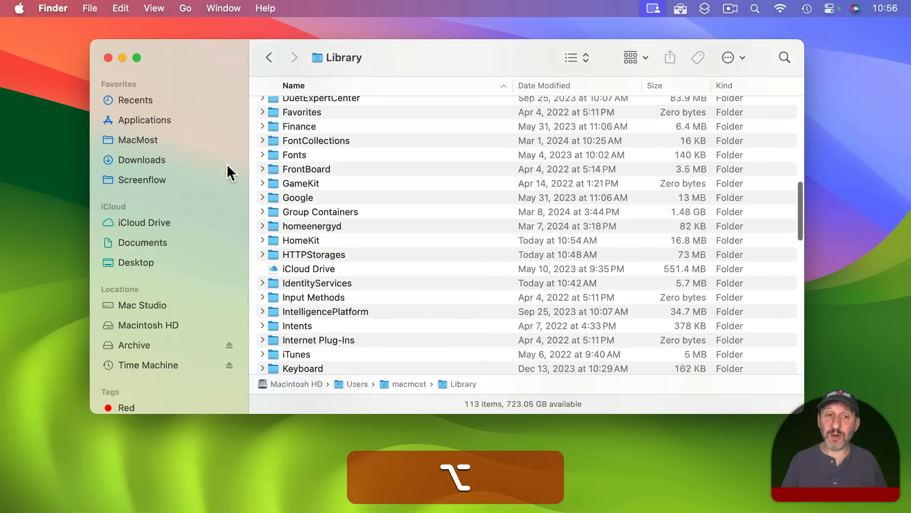
{"action": "scroll", "coordinate": [340, 137], "scroll_direction": "up", "scroll_amount": 3}
{"action": "scroll", "coordinate": [340, 136], "scroll_direction": "down", "scroll_amount": 2}
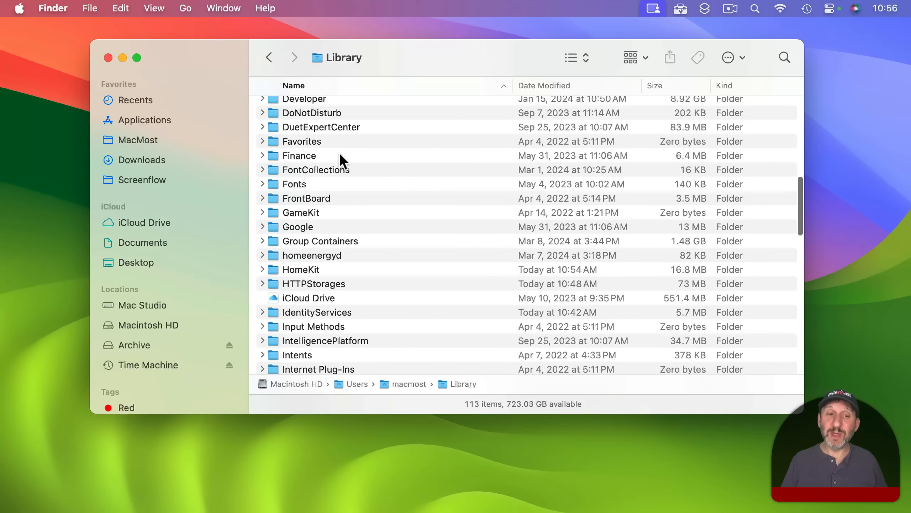
{"action": "double_click", "coordinate": [324, 240]}
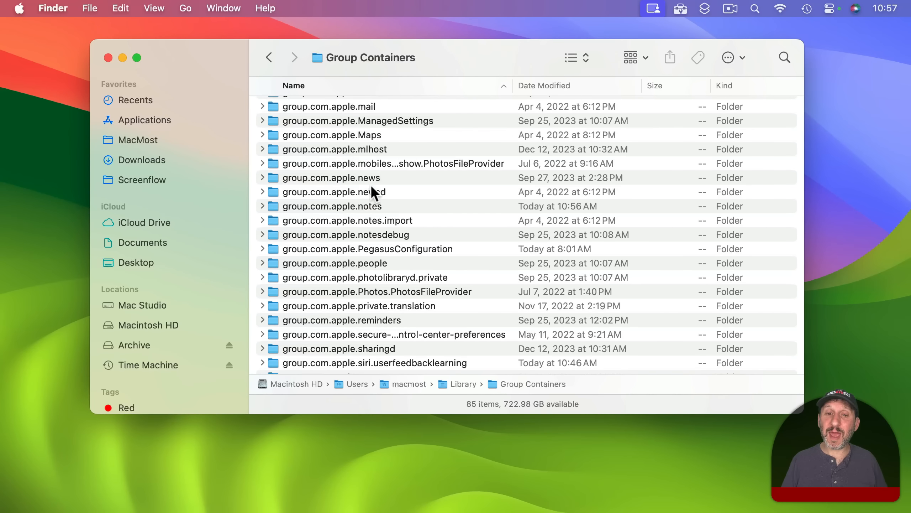
Open the group.com.apple.notes folder and locate the NoteStore.sqlite database file.
{"action": "left_click", "coordinate": [339, 206]}
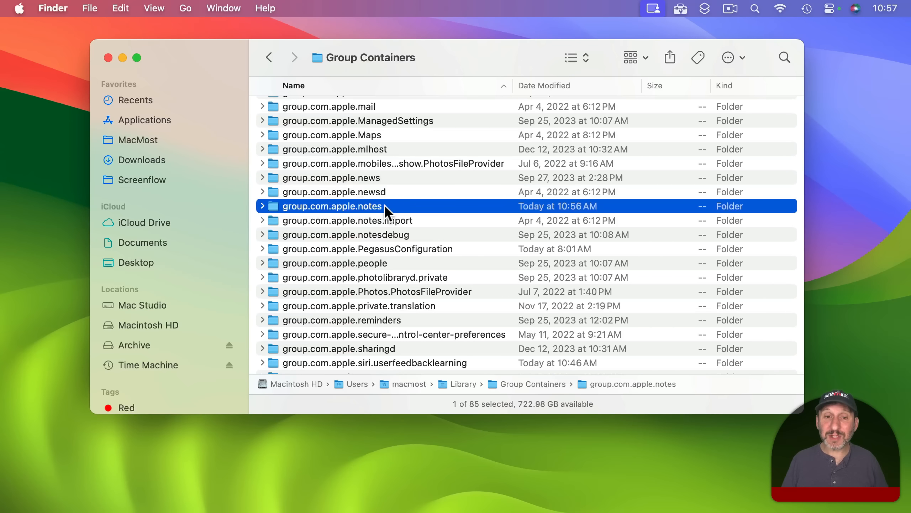
{"action": "double_click", "coordinate": [349, 207]}
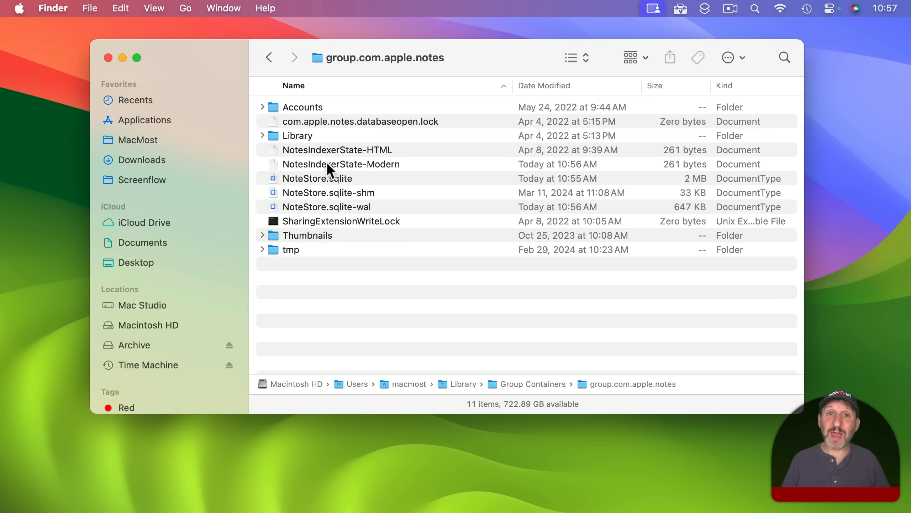
{"action": "left_click", "coordinate": [287, 179]}
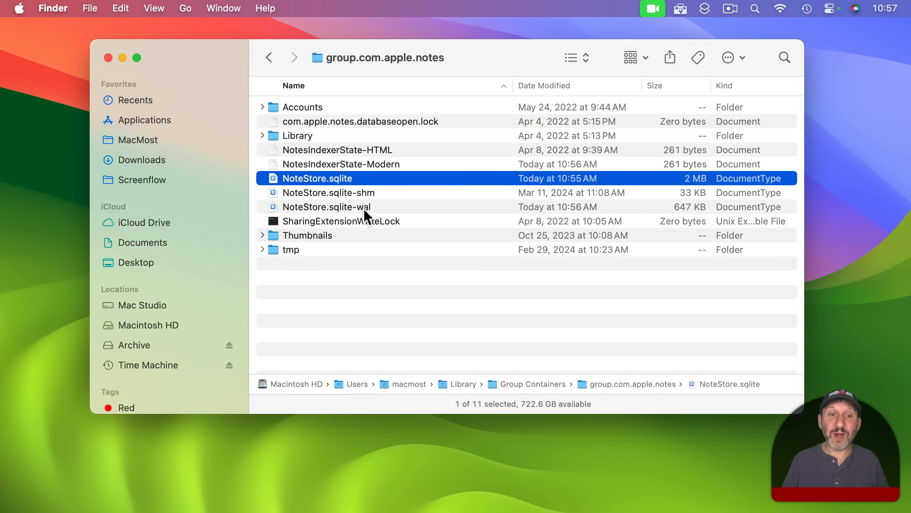
{"action": "left_click", "coordinate": [358, 280]}
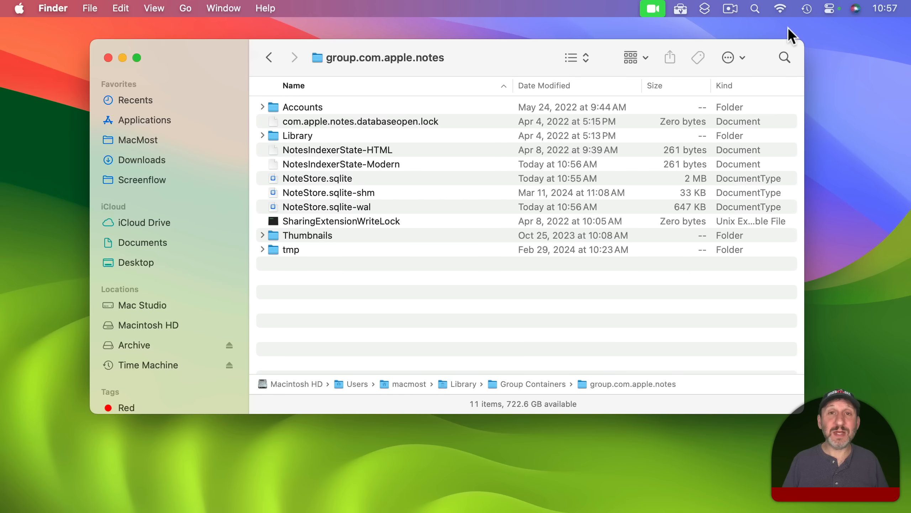
Browse the folder's Time Machine backups, going back to today's 10:19 AM snapshot and further along the timeline, and exit without restoring.
{"action": "left_click", "coordinate": [806, 10]}
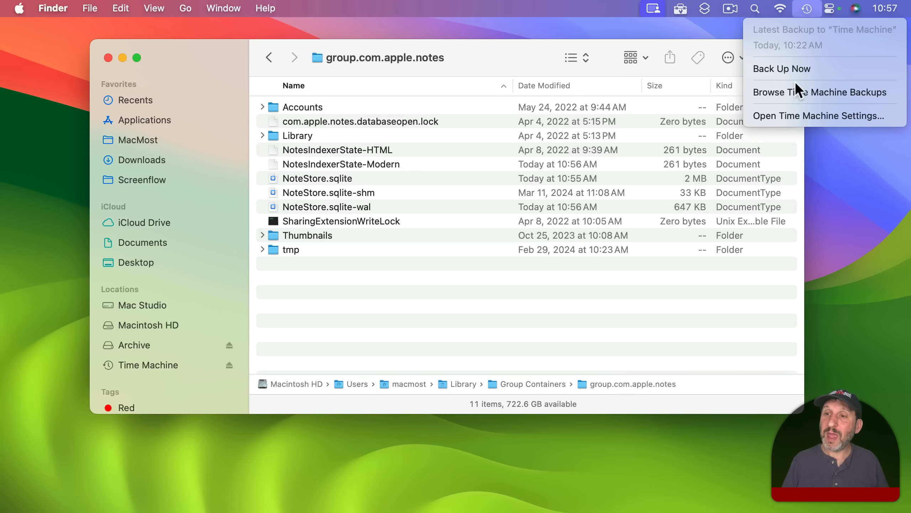
{"action": "left_click", "coordinate": [791, 93]}
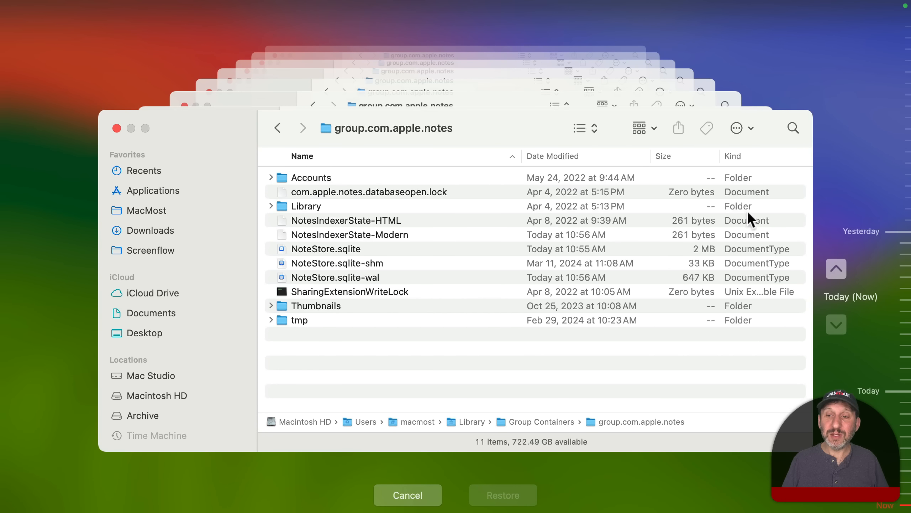
{"action": "left_click", "coordinate": [836, 270]}
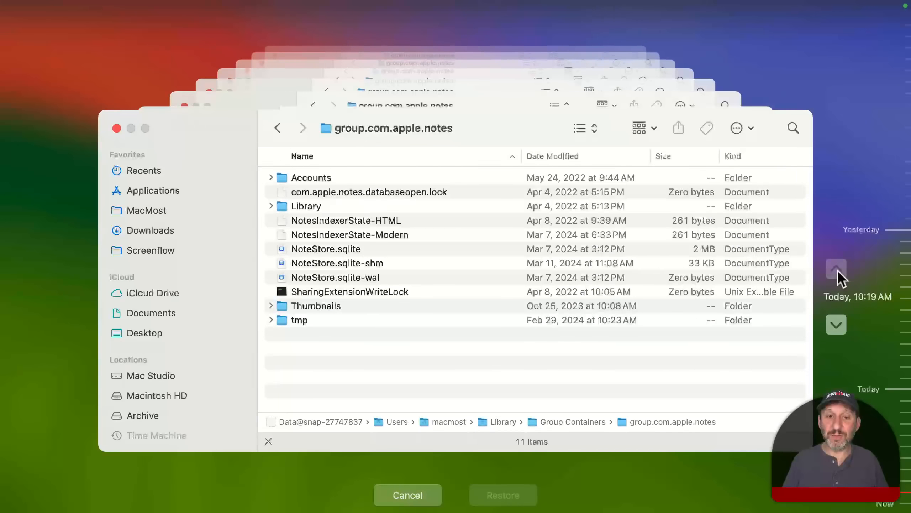
{"action": "left_click", "coordinate": [622, 265]}
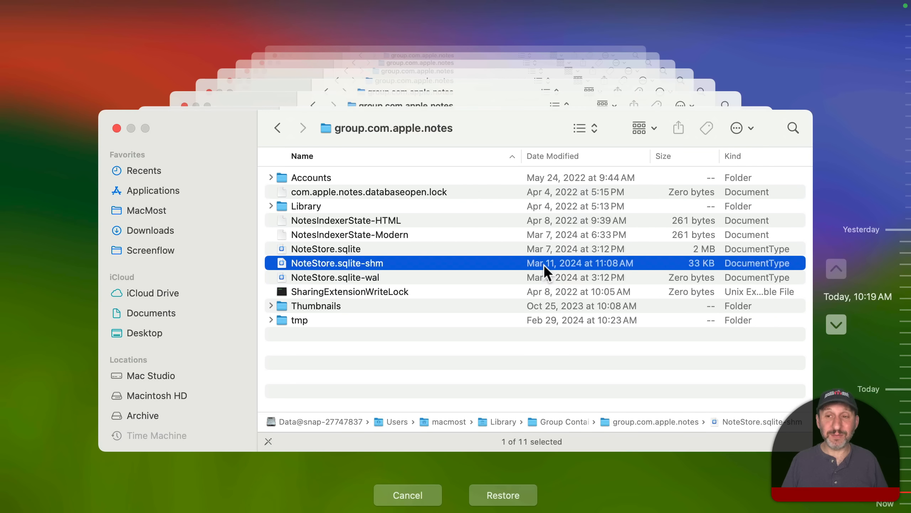
{"action": "left_click", "coordinate": [906, 89]}
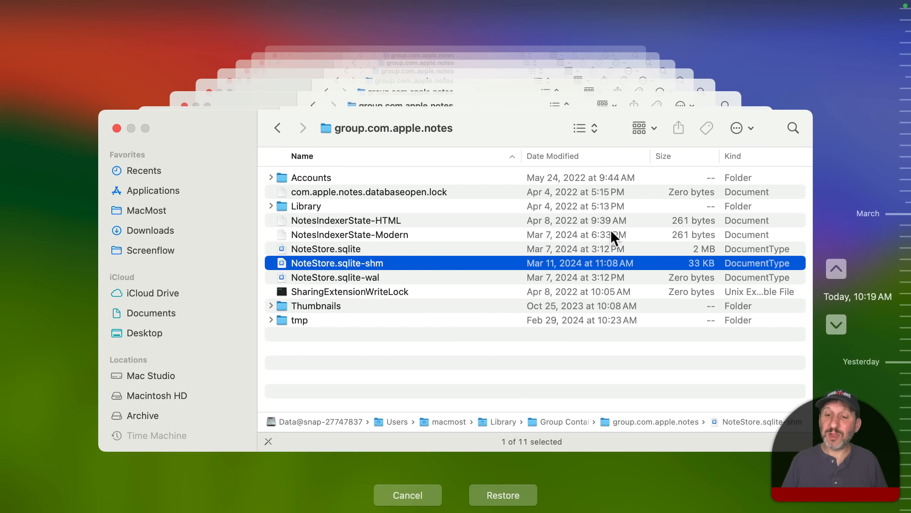
{"action": "left_click", "coordinate": [412, 496]}
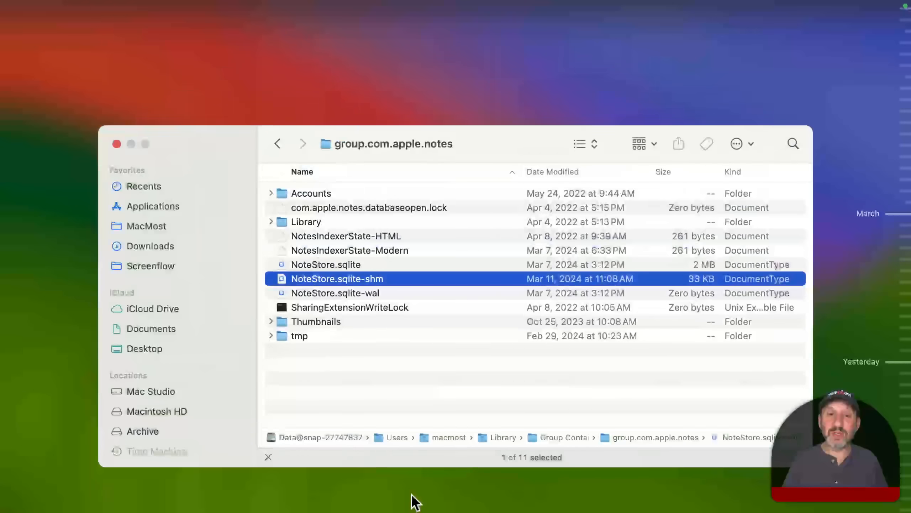
Go to the folder enclosing group.com.apple.notes, and preview Pasted Graphic.png within the notes account's Media folder.
{"action": "key", "text": "cmd+Up"}
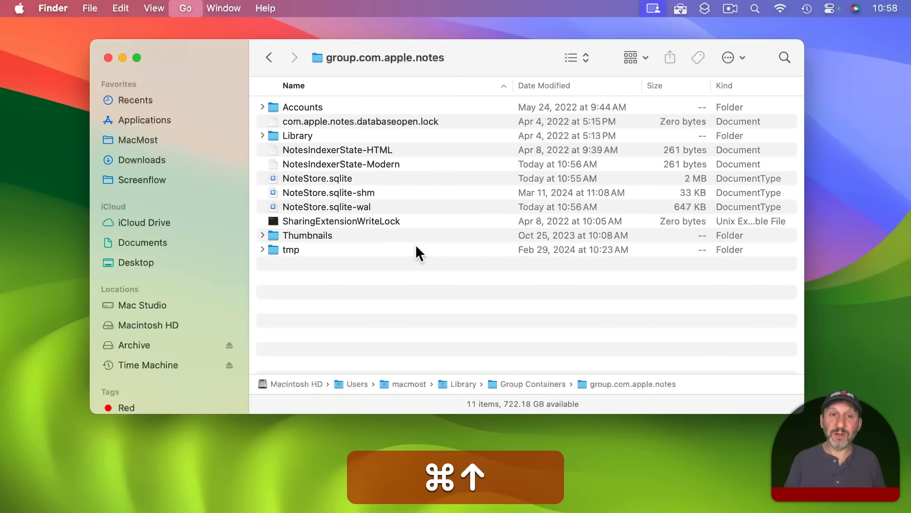
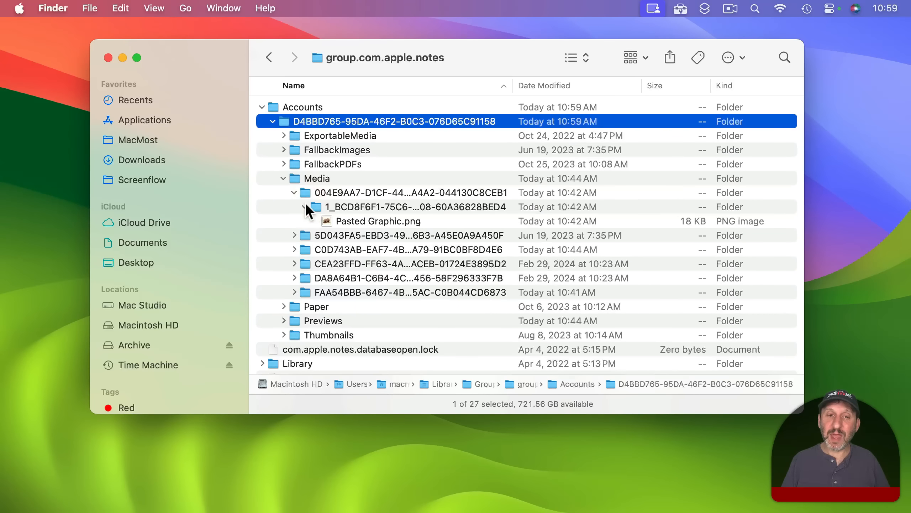
{"action": "left_click", "coordinate": [354, 219]}
{"action": "key", "text": "space"}
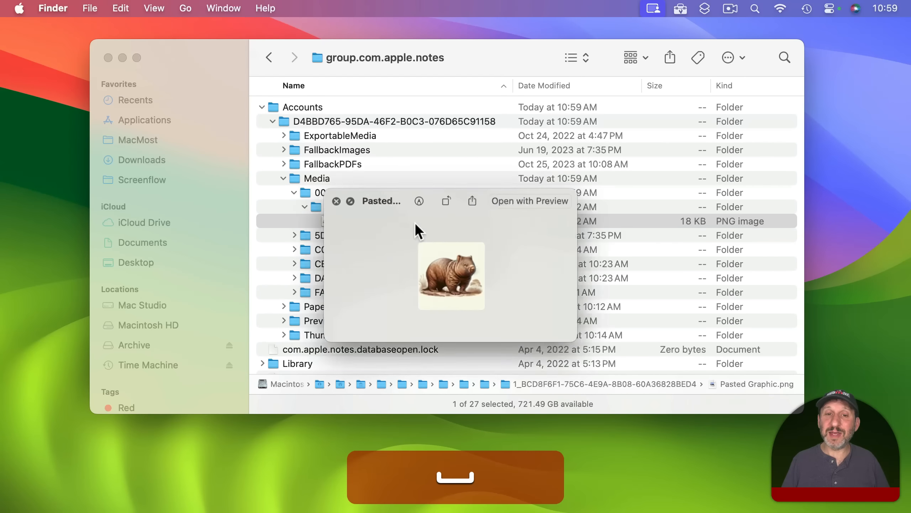
{"action": "key", "text": "space"}
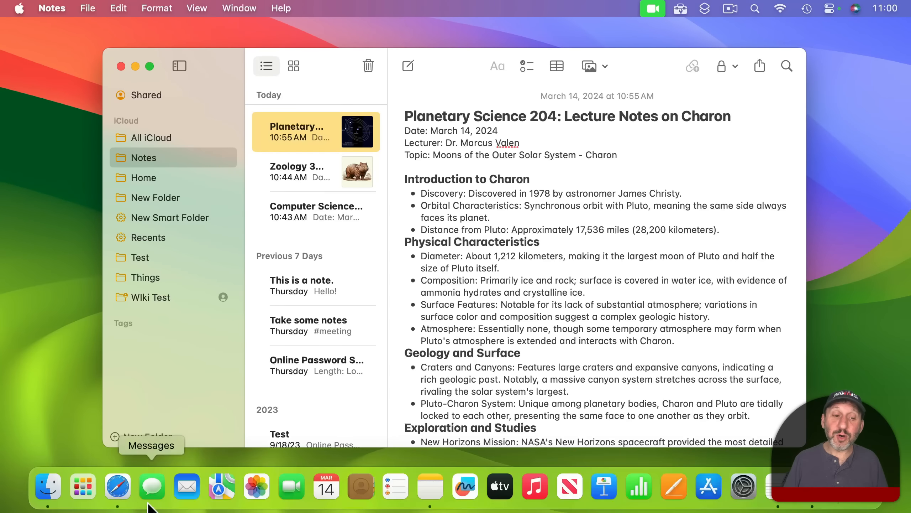
Open the Shortcuts app and create a new shortcut named "Backup Notes".
{"action": "left_click", "coordinate": [83, 488]}
{"action": "type", "text": "sho"}
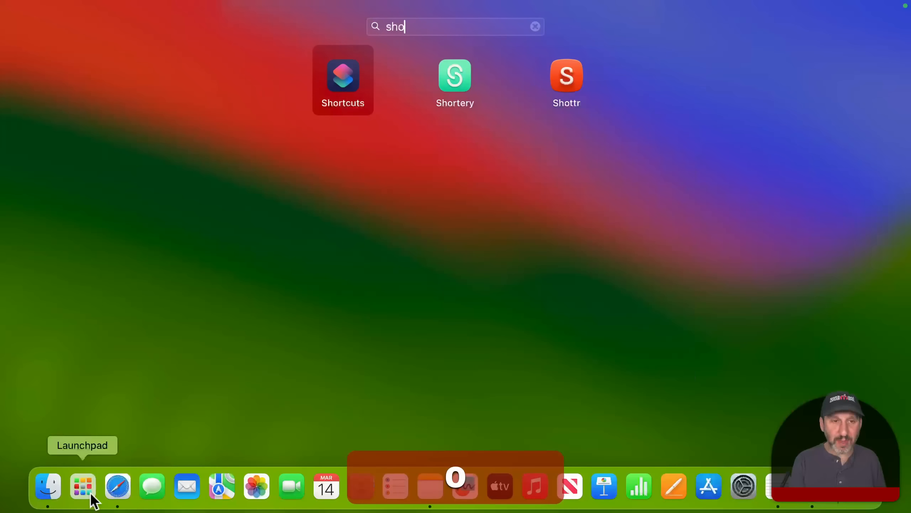
{"action": "left_click", "coordinate": [359, 63]}
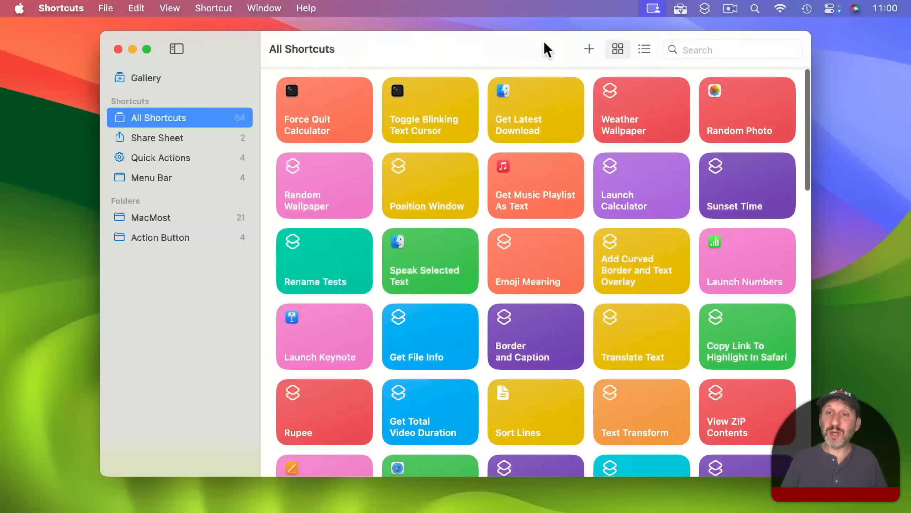
{"action": "left_click", "coordinate": [588, 49]}
{"action": "left_click", "coordinate": [138, 36]}
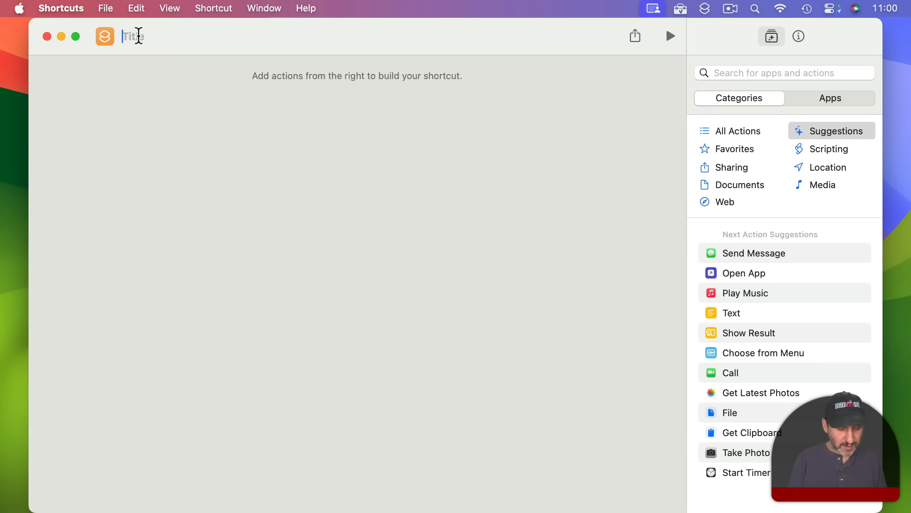
{"action": "type", "text": "Backup Notes"}
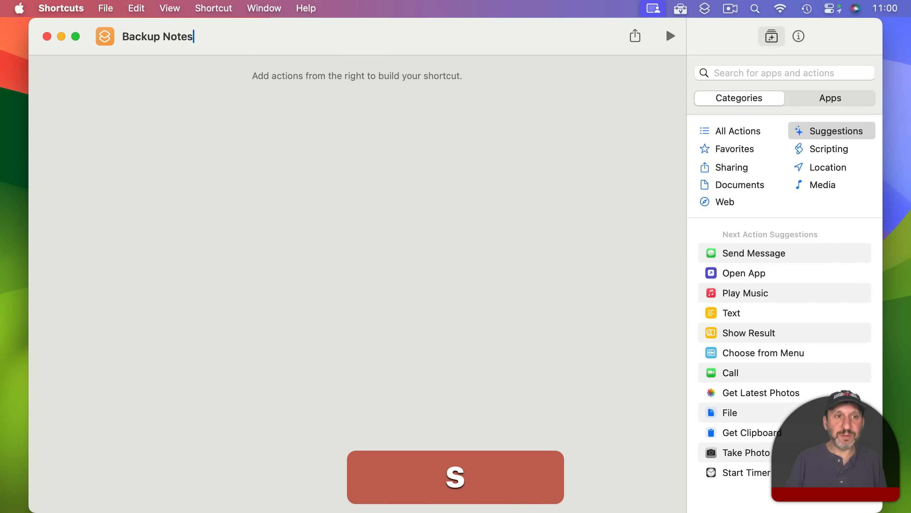
{"action": "key", "text": "Return"}
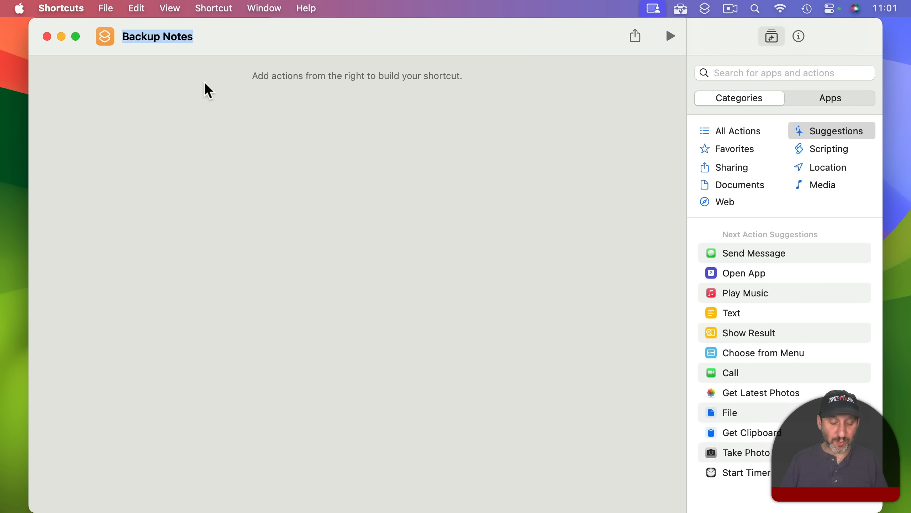
Switch to Finder and create a folder named "Notes Backup" in the iCloud Drive Documents folder.
{"action": "key", "text": "super+Tab"}
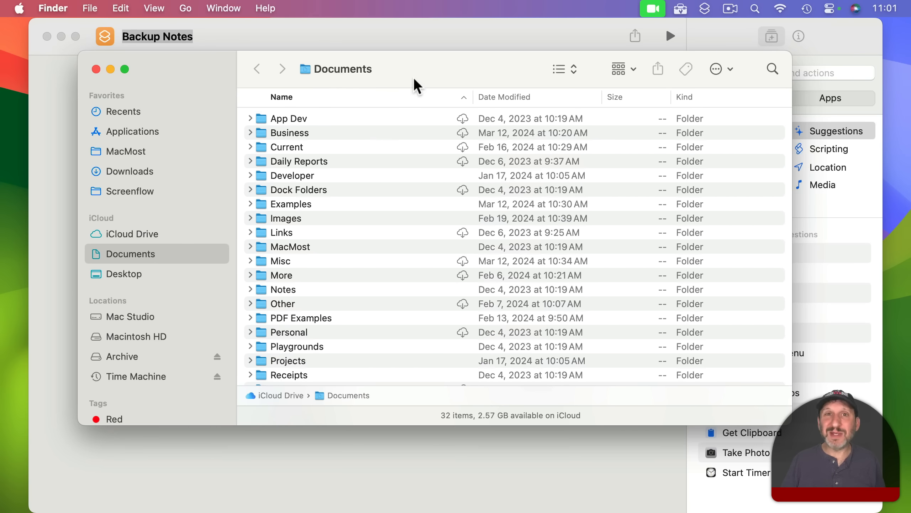
{"action": "left_click", "coordinate": [89, 7]}
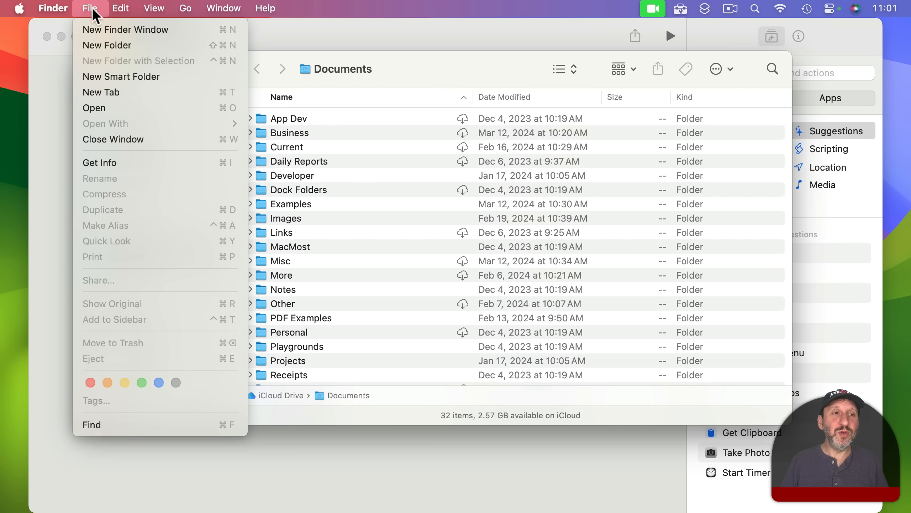
{"action": "left_click", "coordinate": [104, 45]}
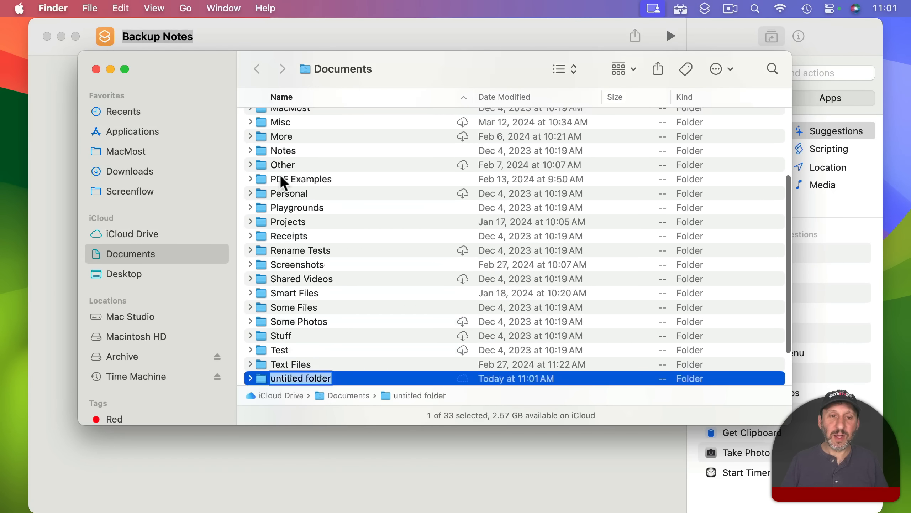
{"action": "type", "text": "Notes Backup"}
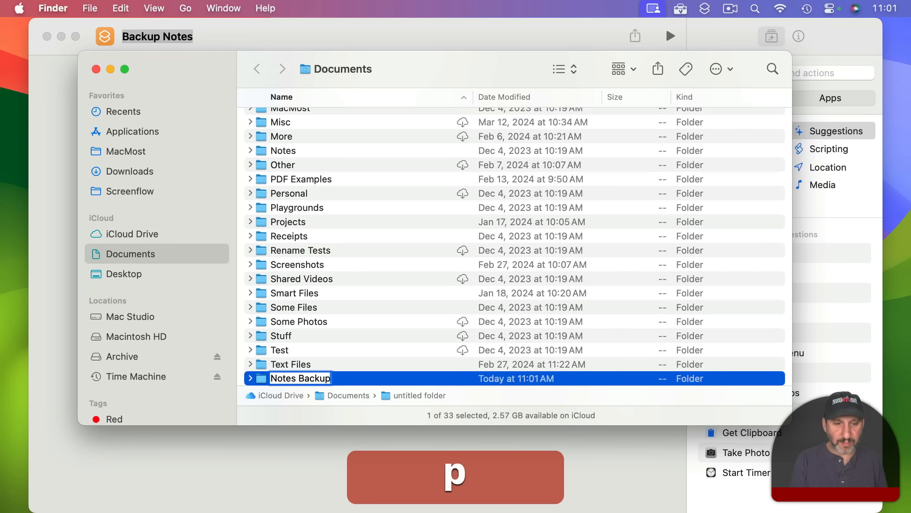
{"action": "key", "text": "Return"}
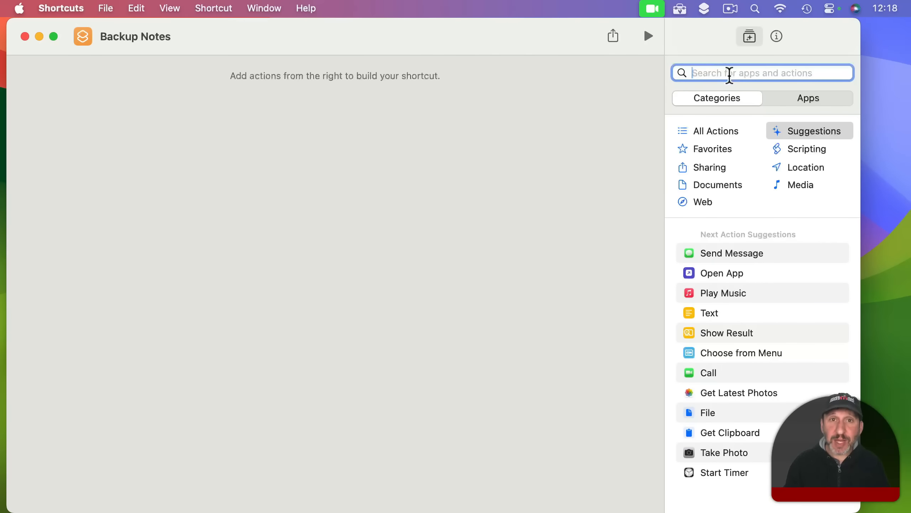
In the Backup Notes shortcut, add a Find Notes action as the first action.
{"action": "type", "text": "find notes"}
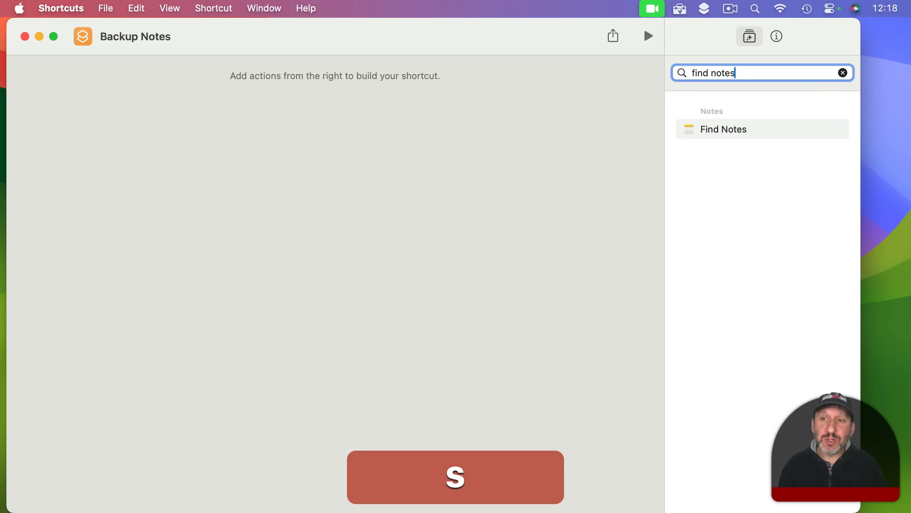
{"action": "left_click", "coordinate": [738, 128]}
{"action": "left_click_drag", "start_coordinate": [740, 136], "coordinate": [360, 108]}
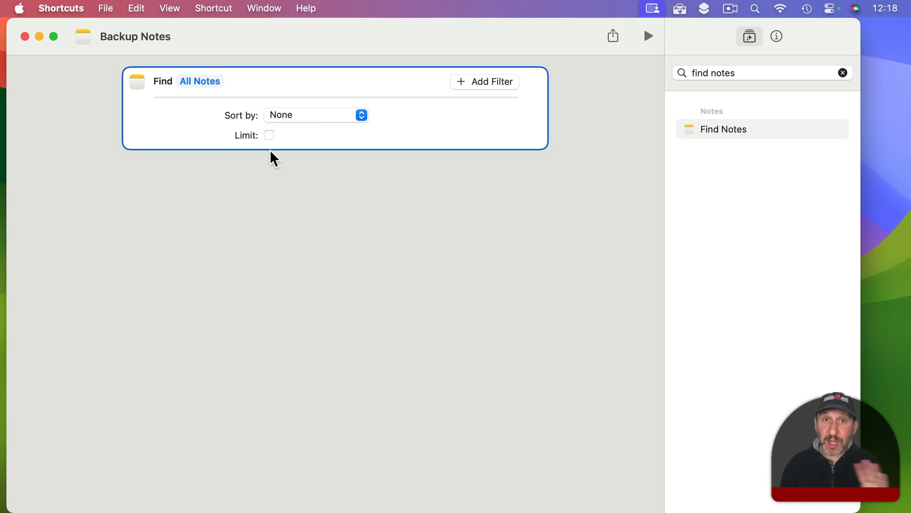
Add a Repeat with Each action that loops over the found notes.
{"action": "left_click", "coordinate": [724, 73]}
{"action": "triple_click", "coordinate": [723, 73]}
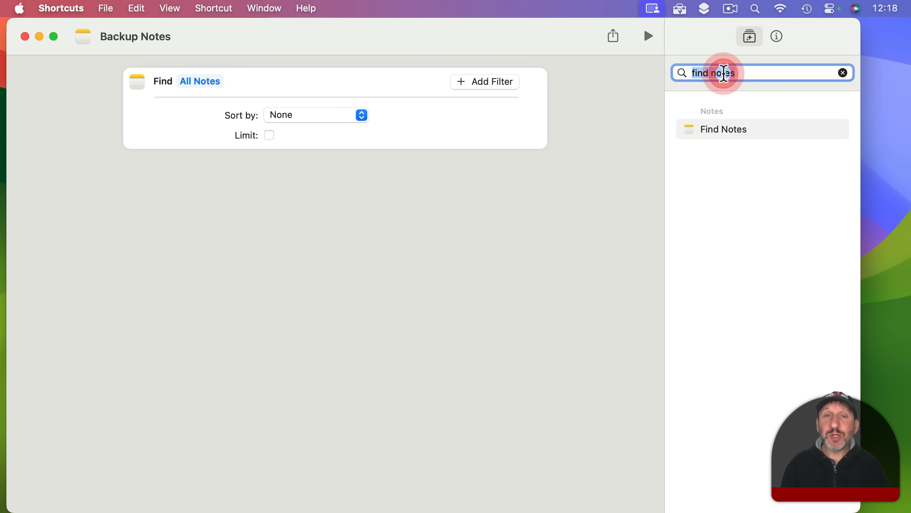
{"action": "type", "text": "repeat"}
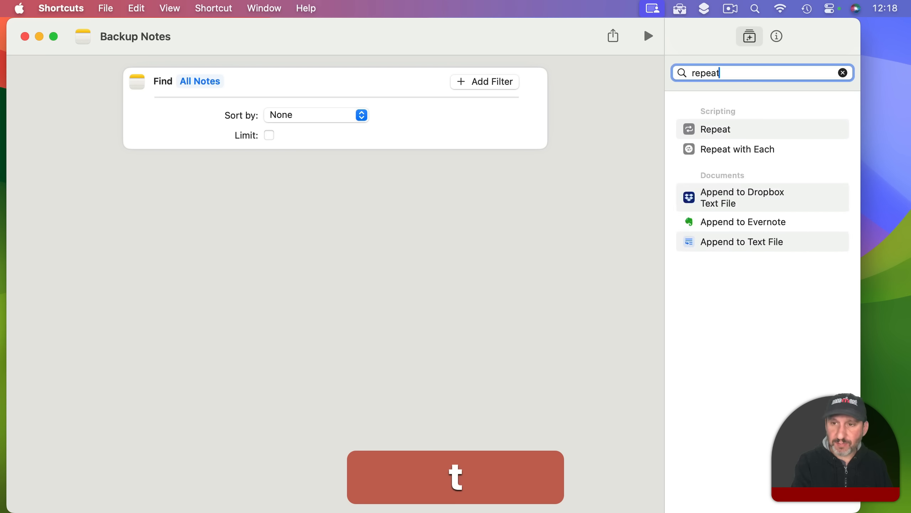
{"action": "double_click", "coordinate": [734, 151]}
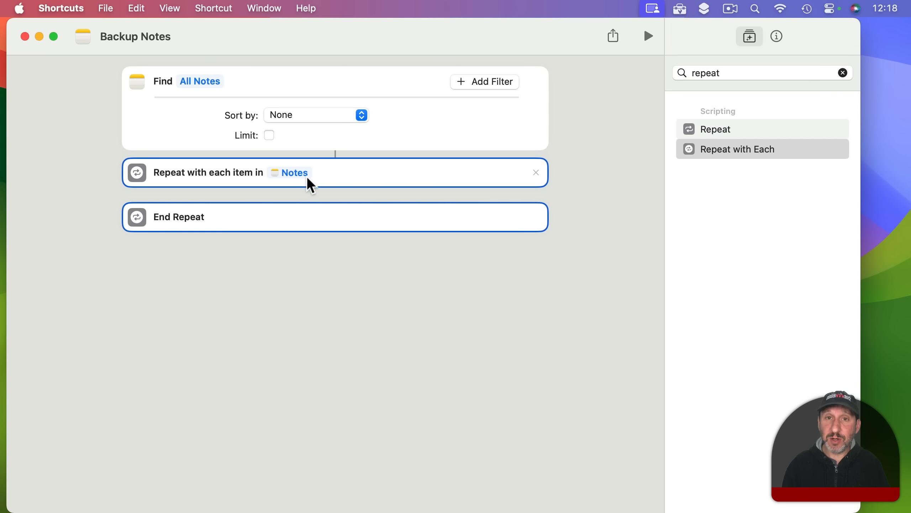
Add a Get Details of Files action inside the repeat loop and set it to get the Creation Date.
{"action": "double_click", "coordinate": [703, 73]}
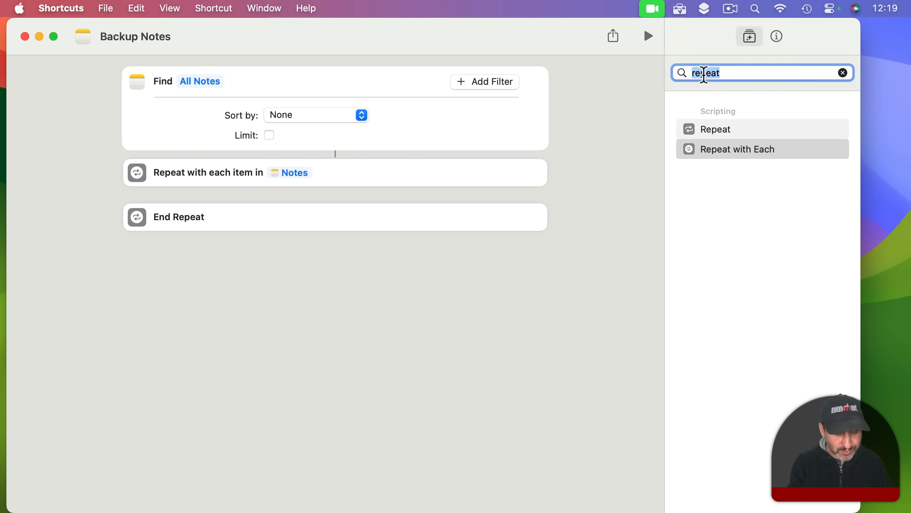
{"action": "type", "text": "details"}
{"action": "scroll", "coordinate": [735, 310], "scroll_direction": "down", "scroll_amount": 5}
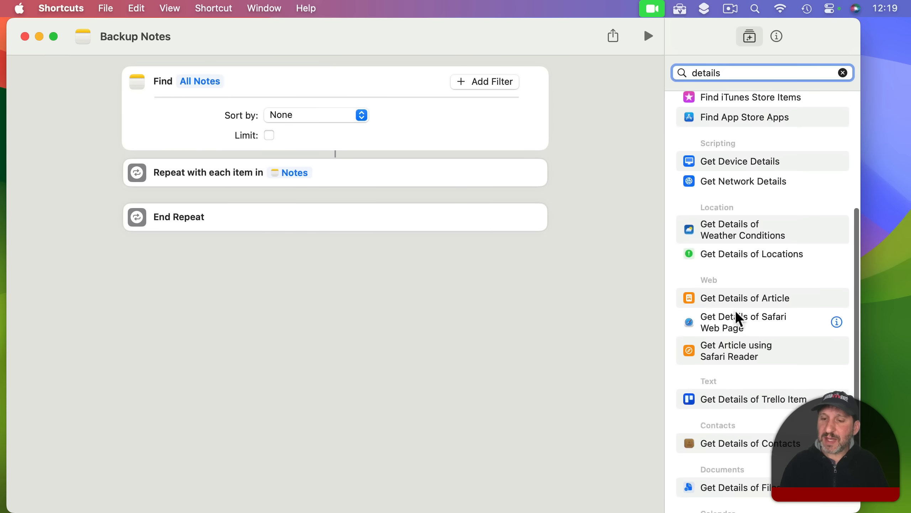
{"action": "scroll", "coordinate": [734, 310], "scroll_direction": "down", "scroll_amount": 3}
{"action": "left_click_drag", "start_coordinate": [710, 382], "coordinate": [270, 205]}
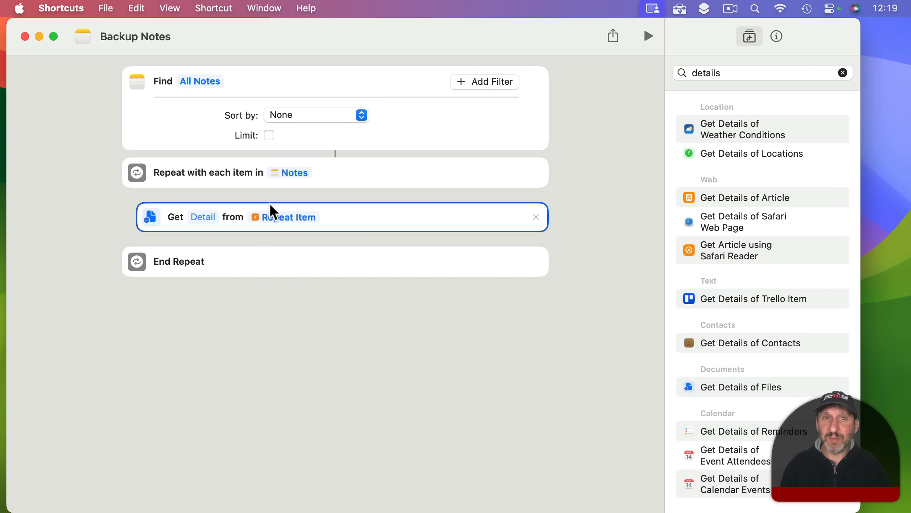
{"action": "left_click", "coordinate": [202, 217]}
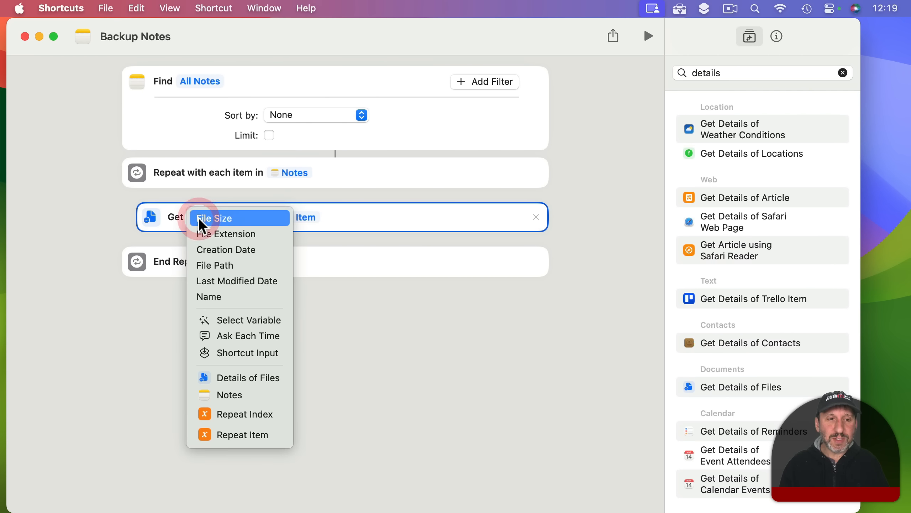
{"action": "left_click", "coordinate": [217, 249]}
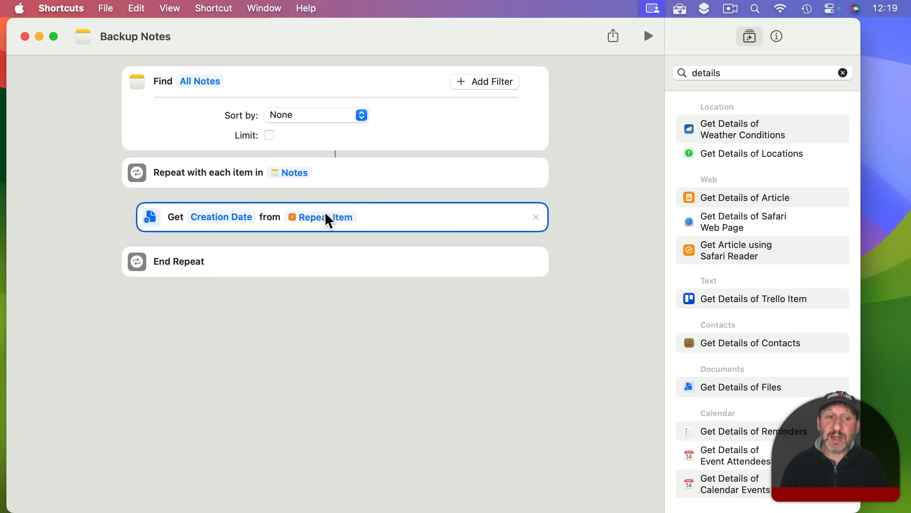
Add a Format Date action for the Creation Date inside the repeat loop.
{"action": "left_click", "coordinate": [711, 72]}
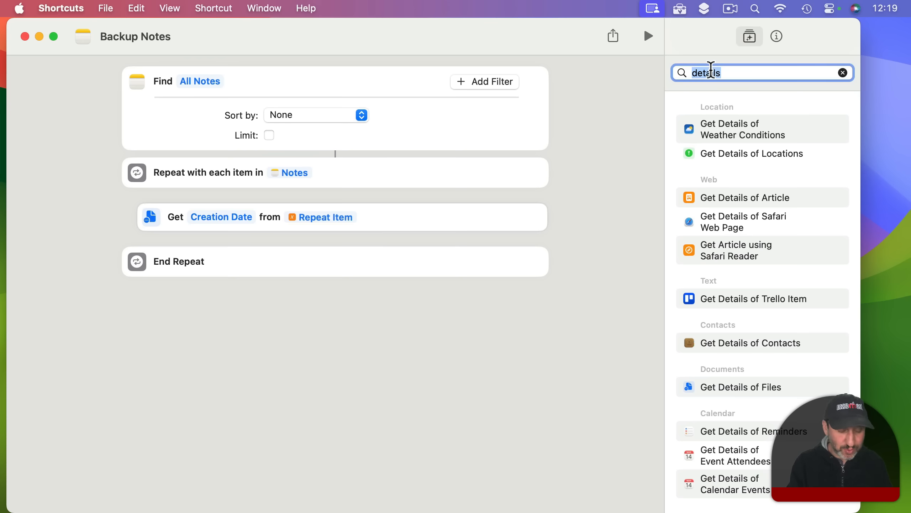
{"action": "type", "text": "f"}
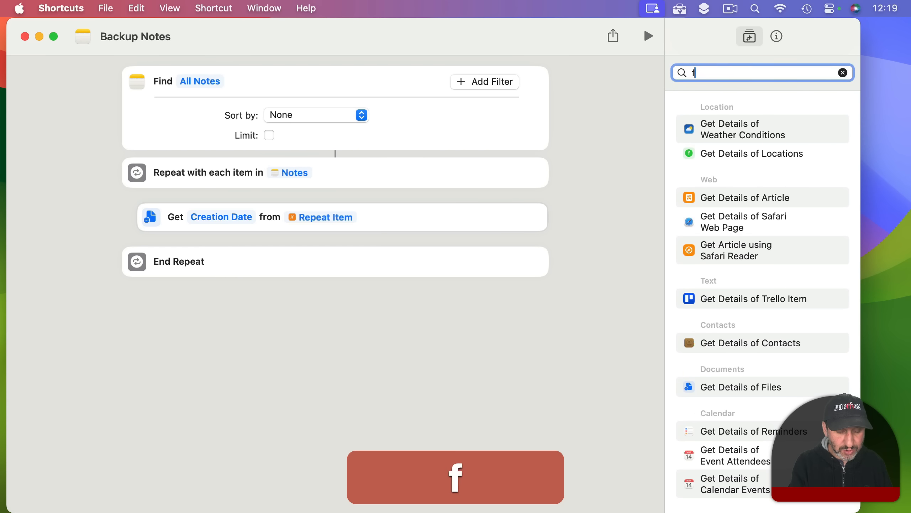
{"action": "type", "text": "ormat date"}
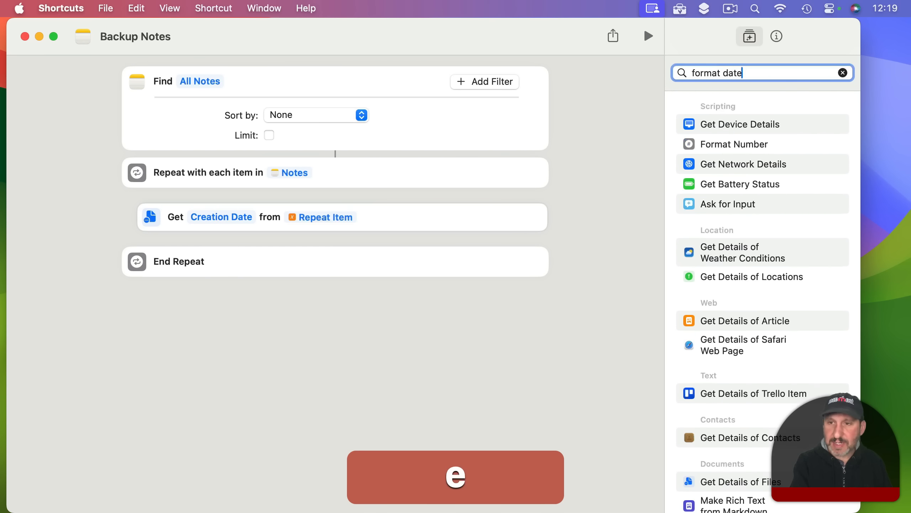
{"action": "left_click_drag", "start_coordinate": [739, 129], "coordinate": [307, 233]}
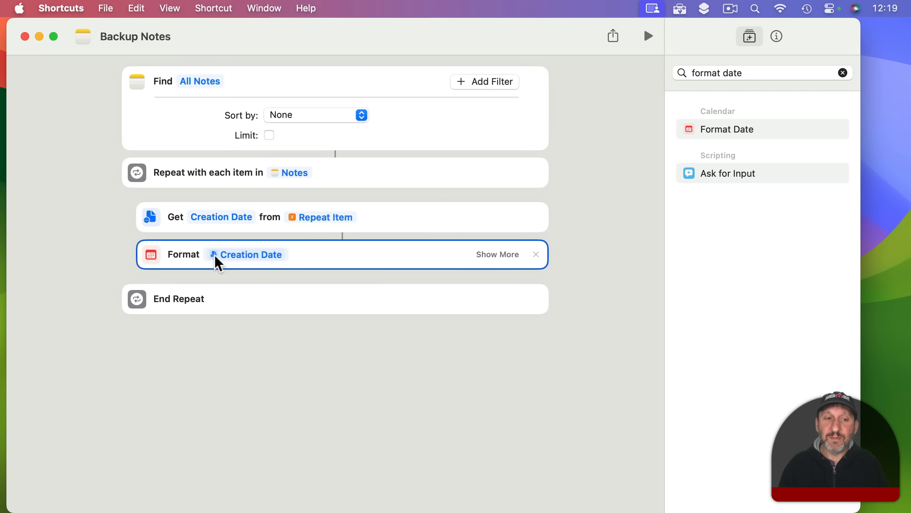
Set the Format Date action to the Custom date format with the format string yyyy-MM-dd.
{"action": "left_click", "coordinate": [495, 254]}
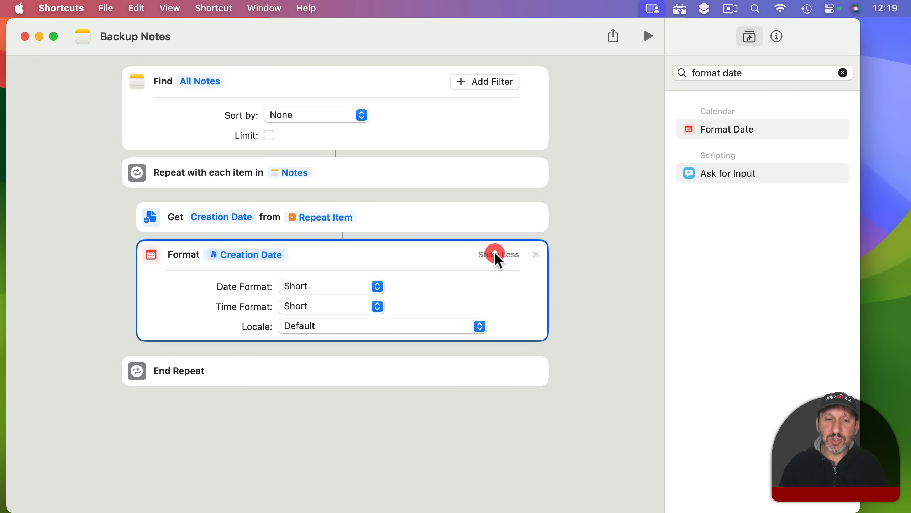
{"action": "left_click", "coordinate": [322, 285]}
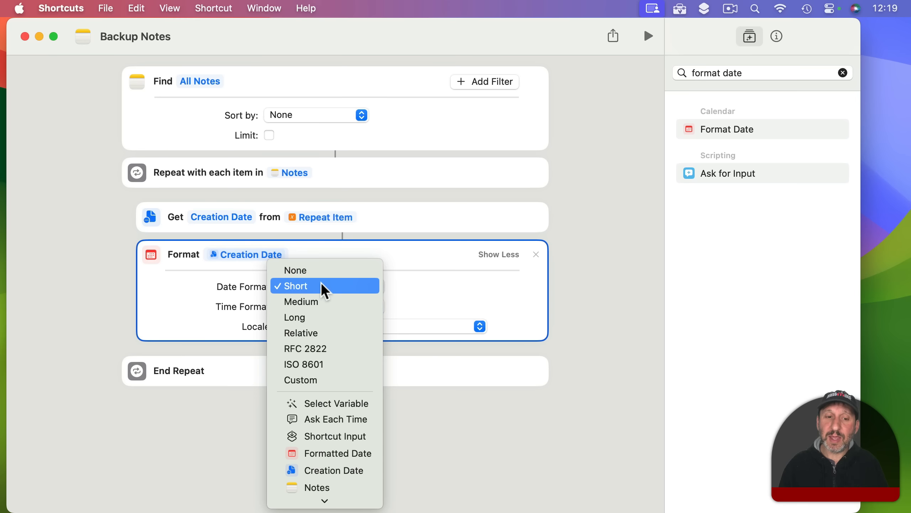
{"action": "left_click", "coordinate": [322, 378]}
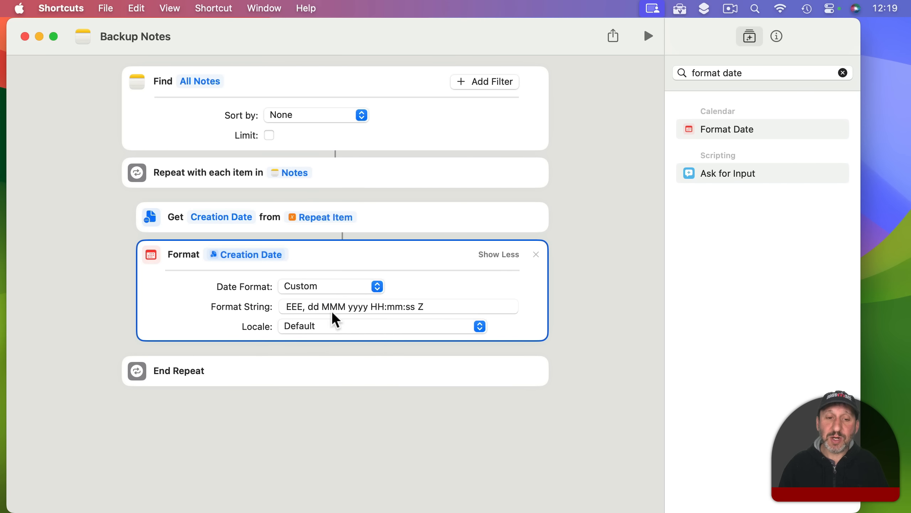
{"action": "left_click_drag", "start_coordinate": [444, 306], "coordinate": [226, 301]}
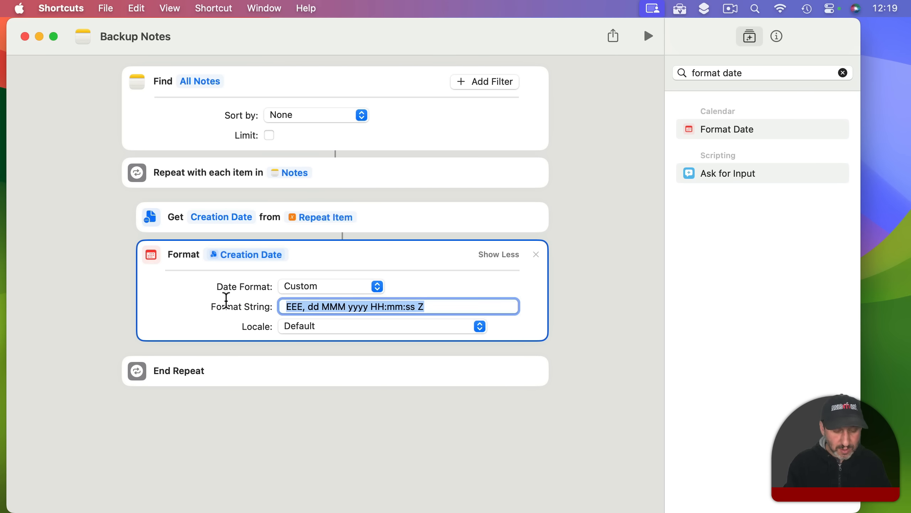
{"action": "type", "text": "yyyy-"}
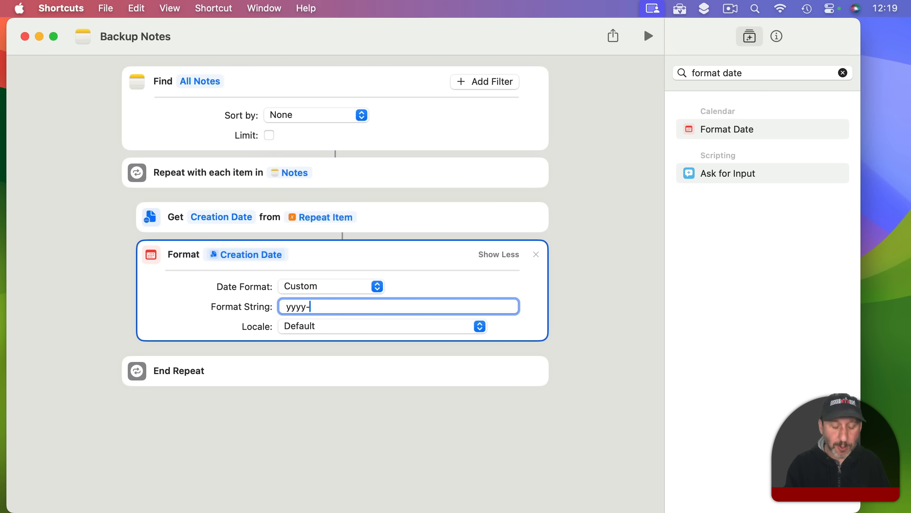
{"action": "type", "text": "MM"}
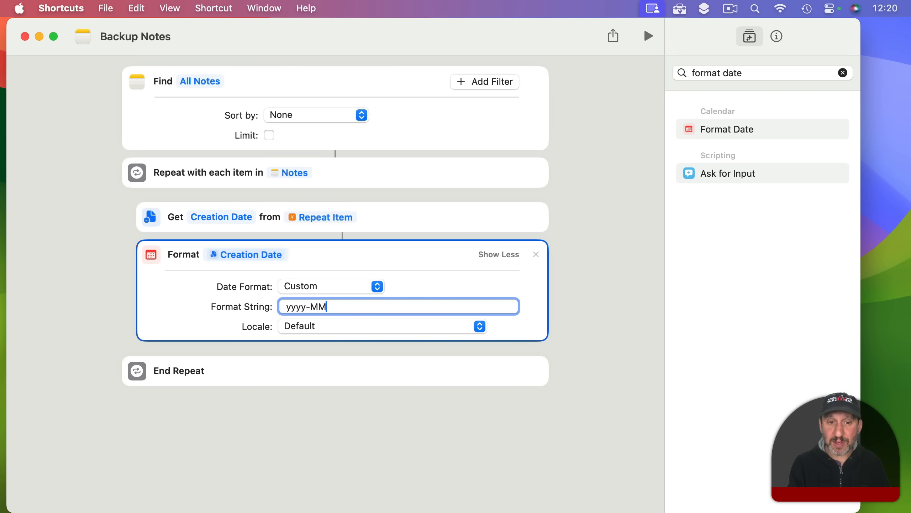
{"action": "type", "text": "-dd"}
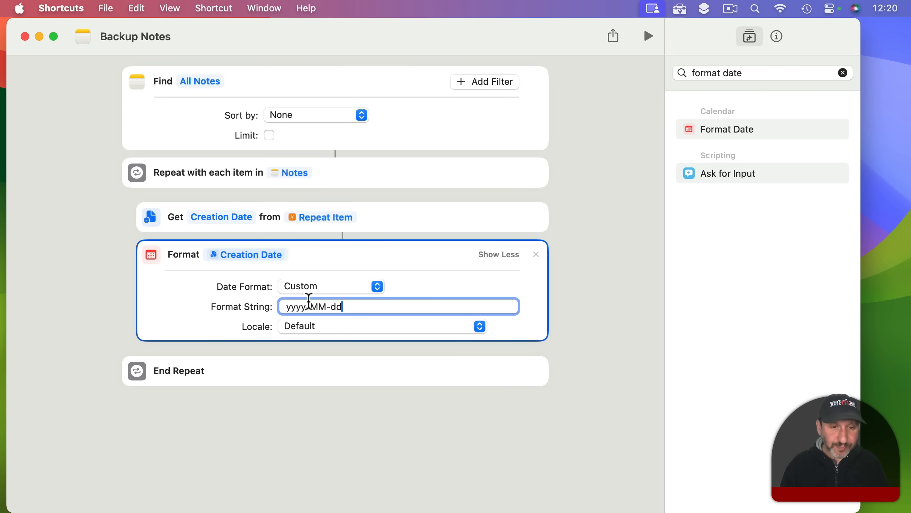
Add a Make PDF action after Format Date inside the repeat loop, using Repeat Item as its input.
{"action": "left_click", "coordinate": [766, 72]}
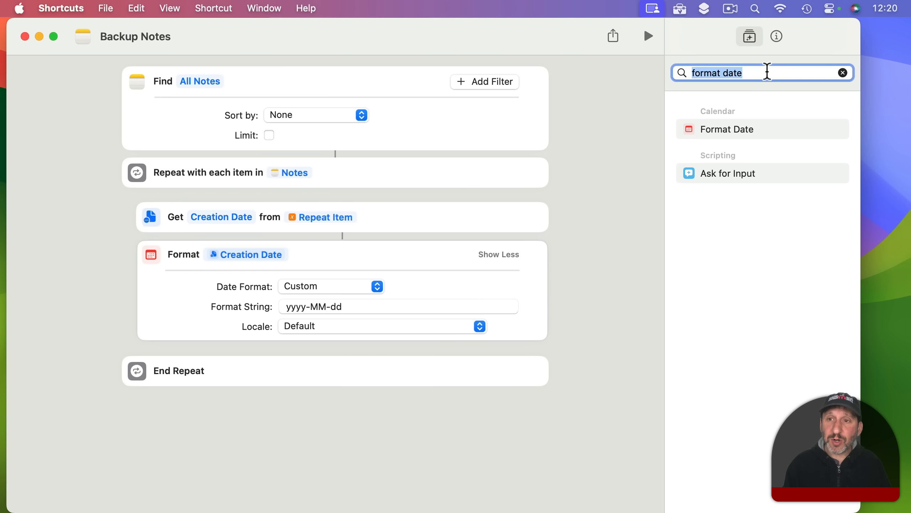
{"action": "type", "text": "make pdf"}
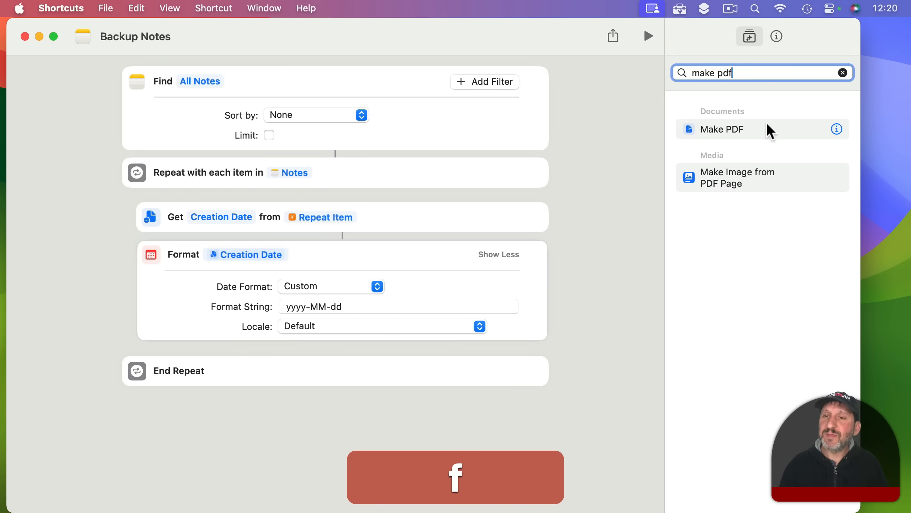
{"action": "left_click_drag", "start_coordinate": [766, 122], "coordinate": [287, 327]}
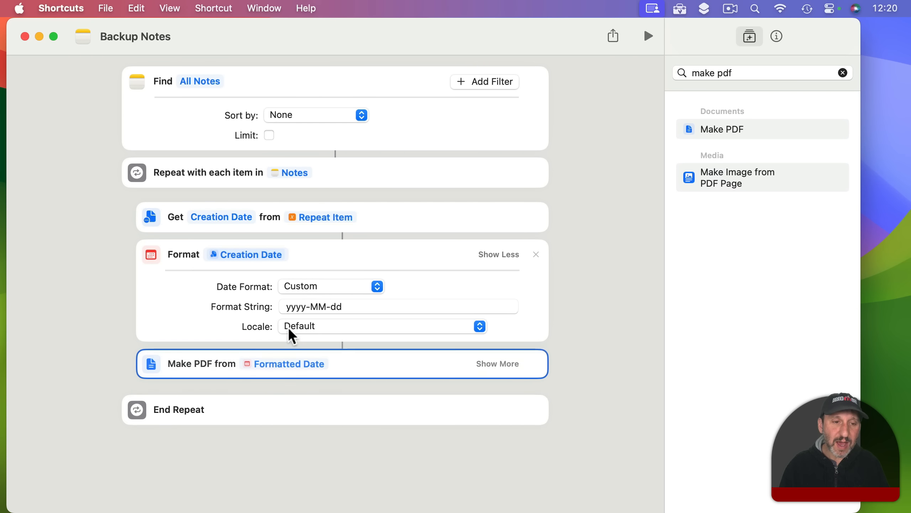
{"action": "left_click", "coordinate": [293, 364]}
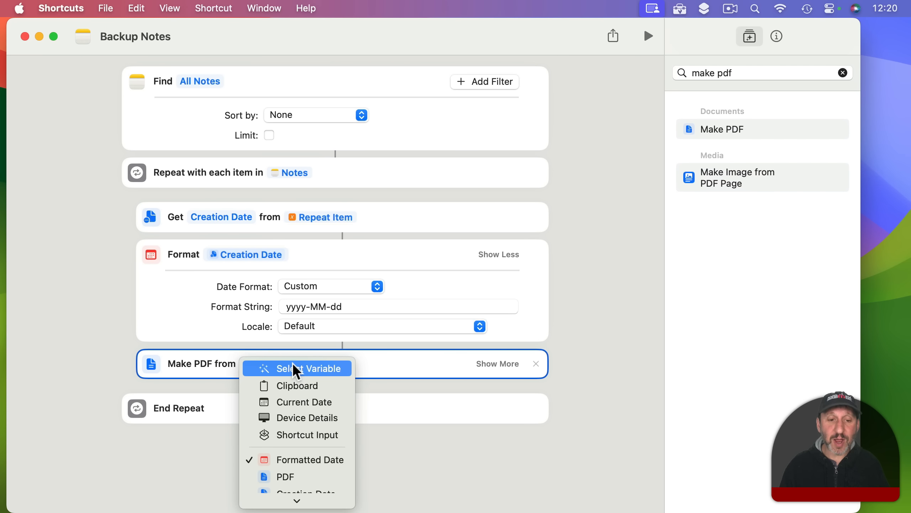
{"action": "scroll", "coordinate": [292, 362], "scroll_direction": "down", "scroll_amount": 3}
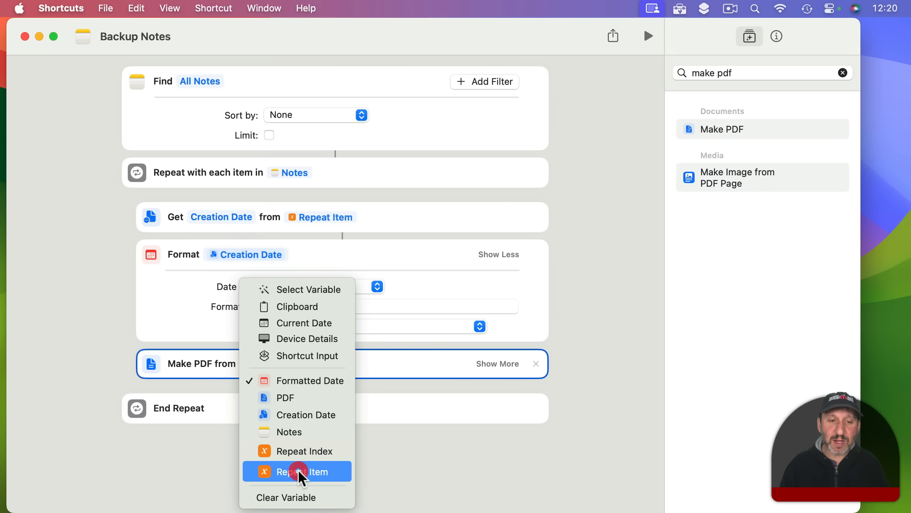
{"action": "left_click", "coordinate": [298, 469]}
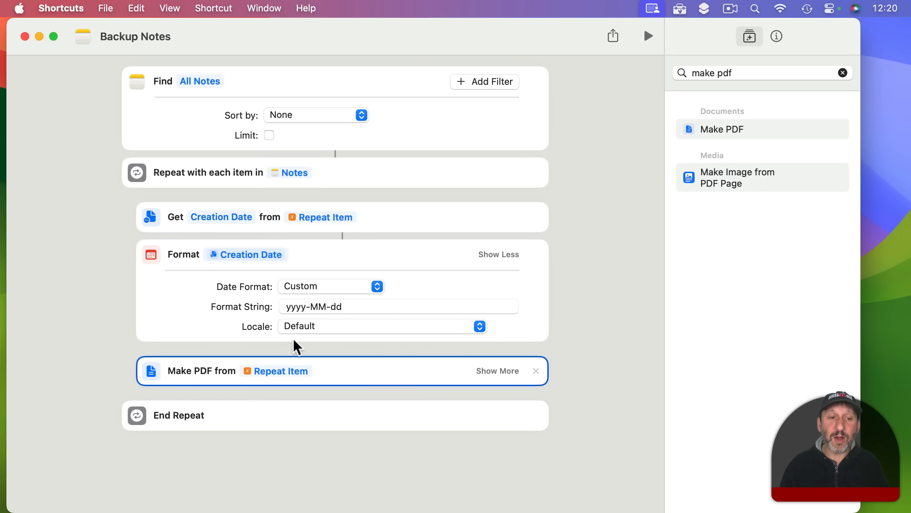
Add a Save File action for the PDF inside the repeat loop and turn off Ask Where To Save.
{"action": "left_click", "coordinate": [727, 74]}
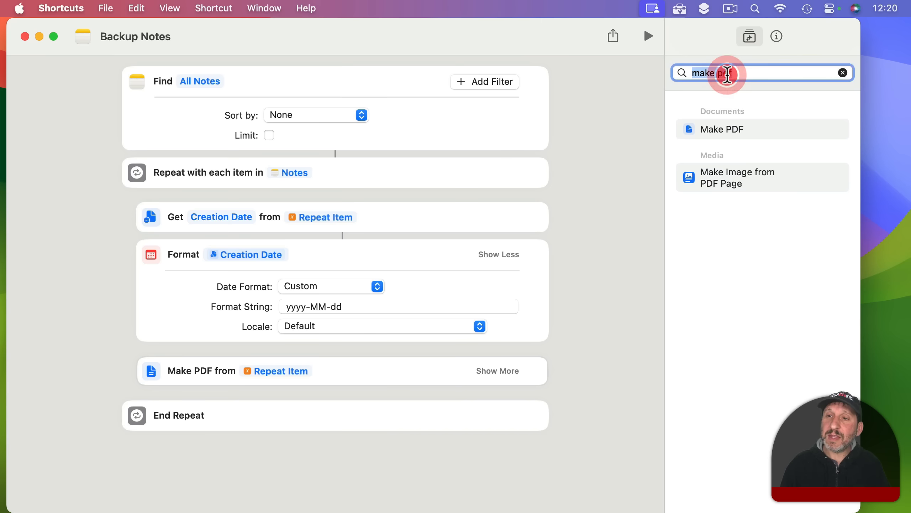
{"action": "type", "text": "save file"}
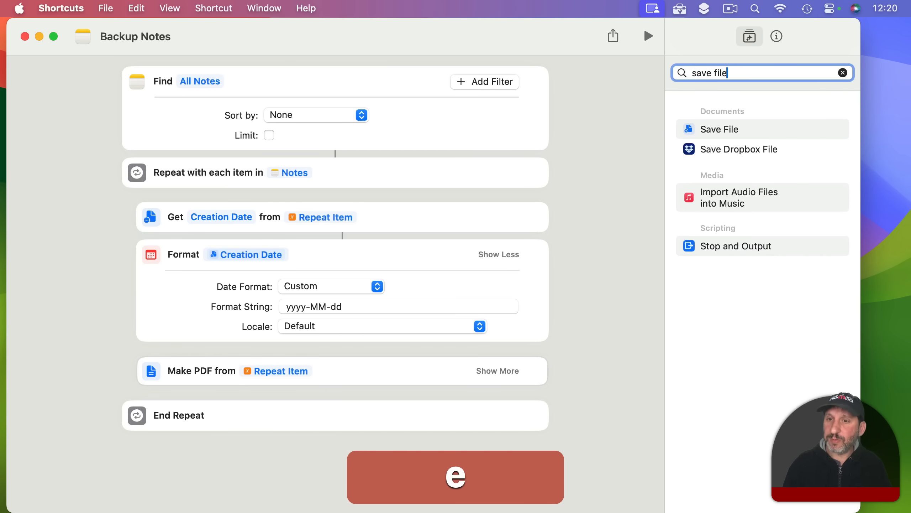
{"action": "left_click_drag", "start_coordinate": [728, 133], "coordinate": [245, 409]}
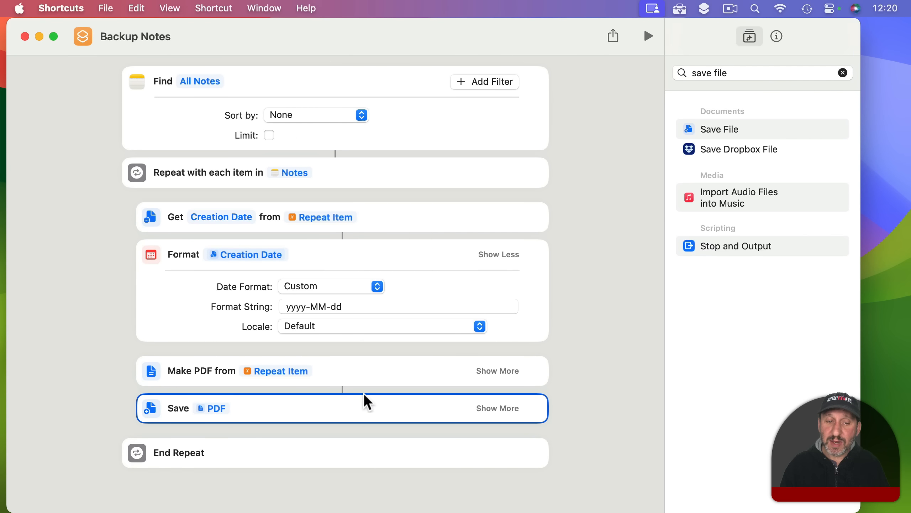
{"action": "left_click", "coordinate": [489, 408]}
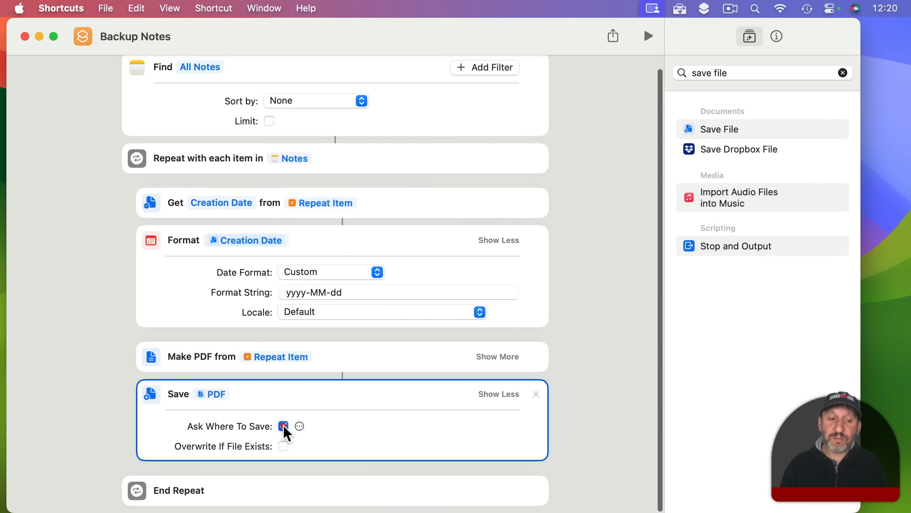
{"action": "left_click", "coordinate": [284, 426]}
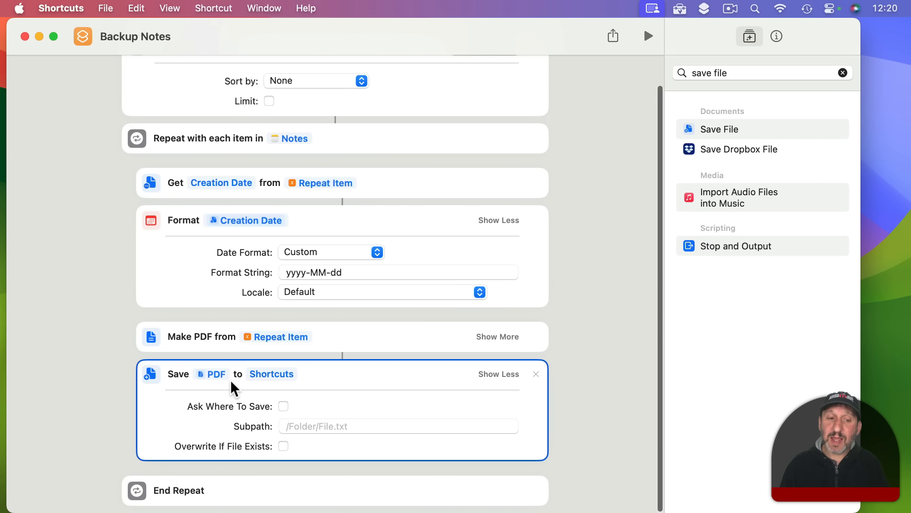
Set the Save action's destination to the Notes Backup folder in Documents and enable Overwrite If File Exists.
{"action": "left_click", "coordinate": [276, 373]}
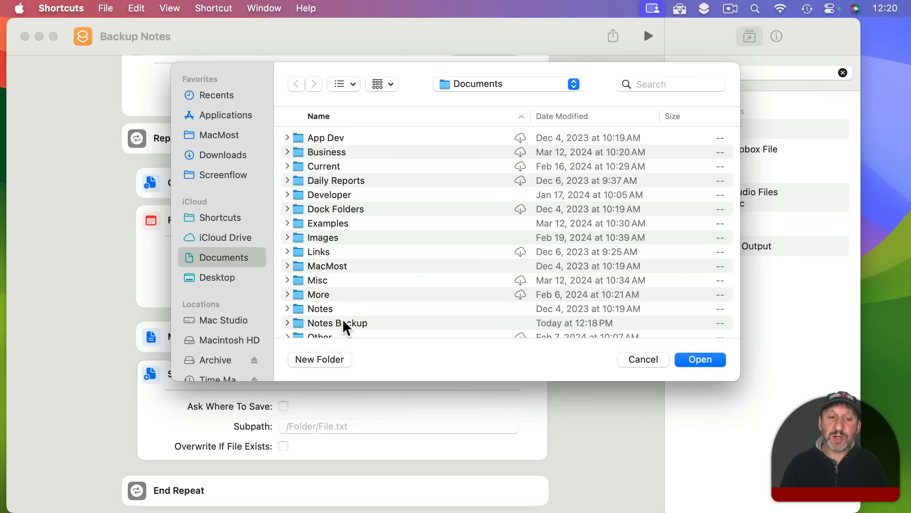
{"action": "left_click", "coordinate": [341, 325]}
{"action": "left_click", "coordinate": [687, 360]}
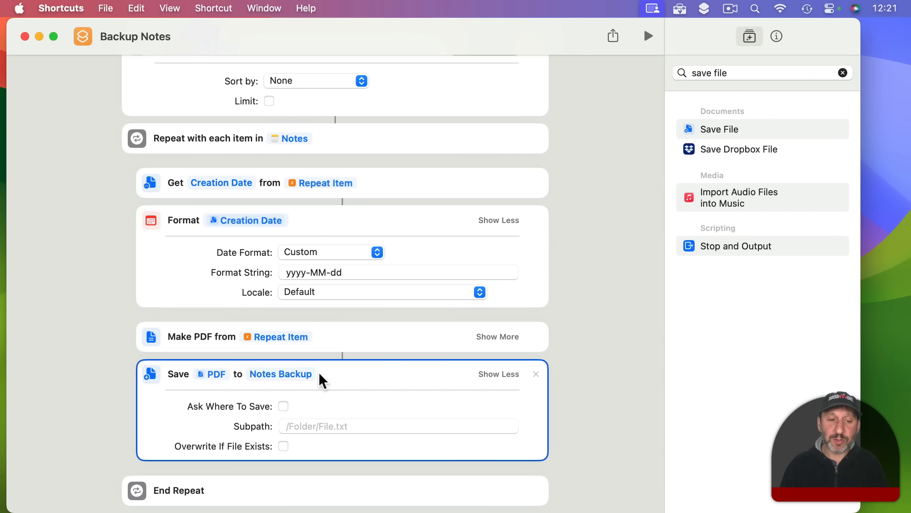
{"action": "left_click", "coordinate": [283, 446]}
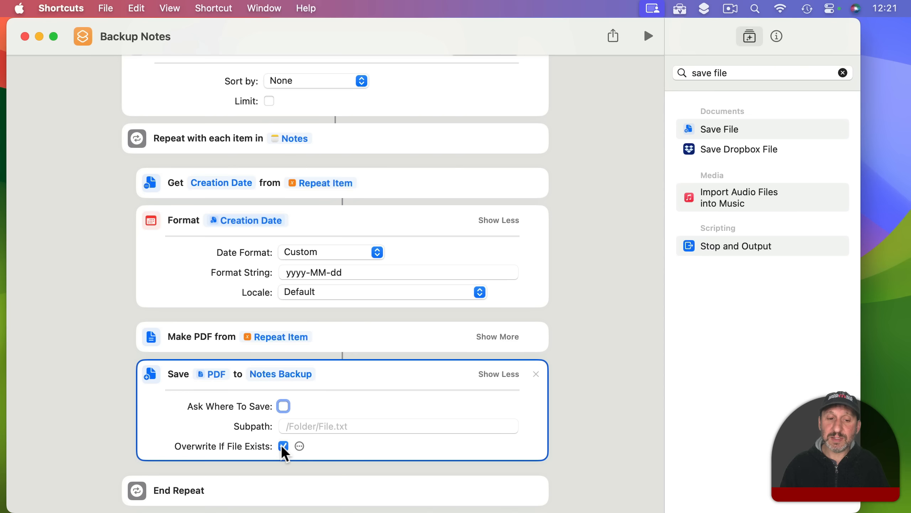
Set the Save action's subpath to the Formatted Date variable followed by the Name of the Repeat Item.
{"action": "left_click", "coordinate": [305, 429]}
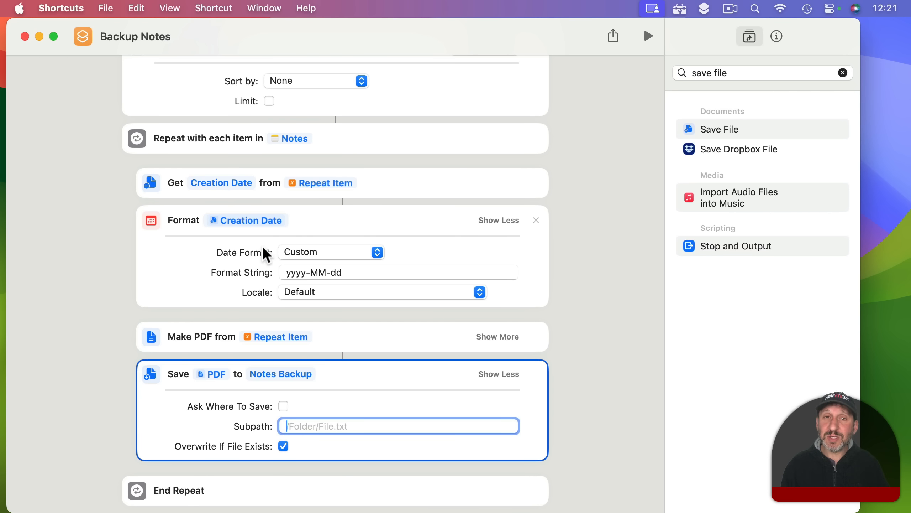
{"action": "right_click", "coordinate": [306, 425]}
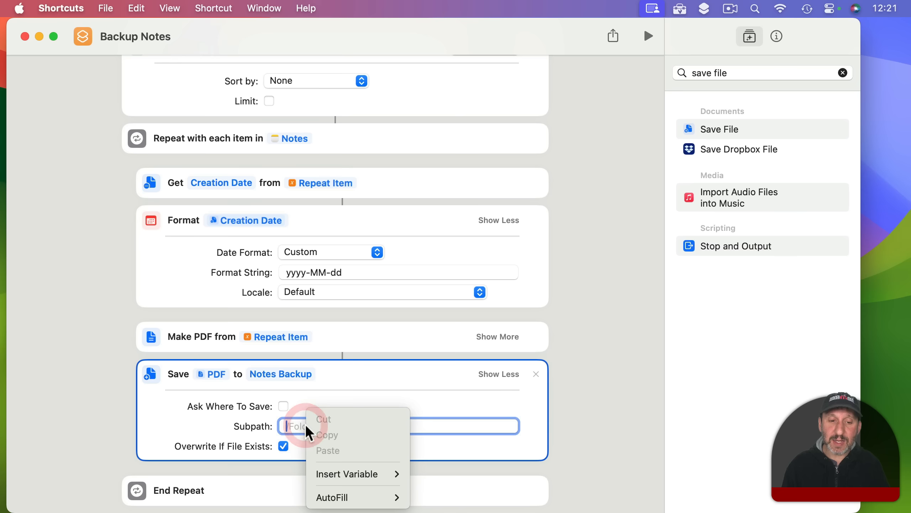
{"action": "mouse_move", "coordinate": [340, 473]}
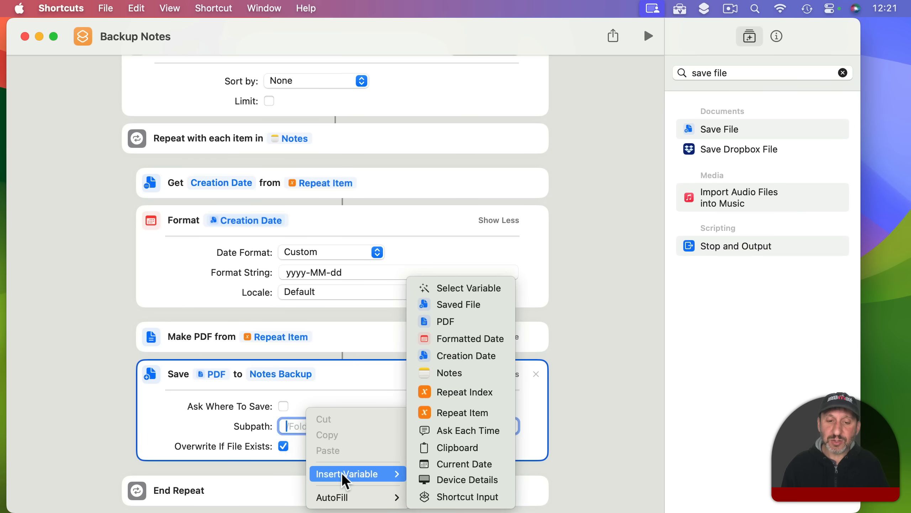
{"action": "left_click", "coordinate": [463, 340]}
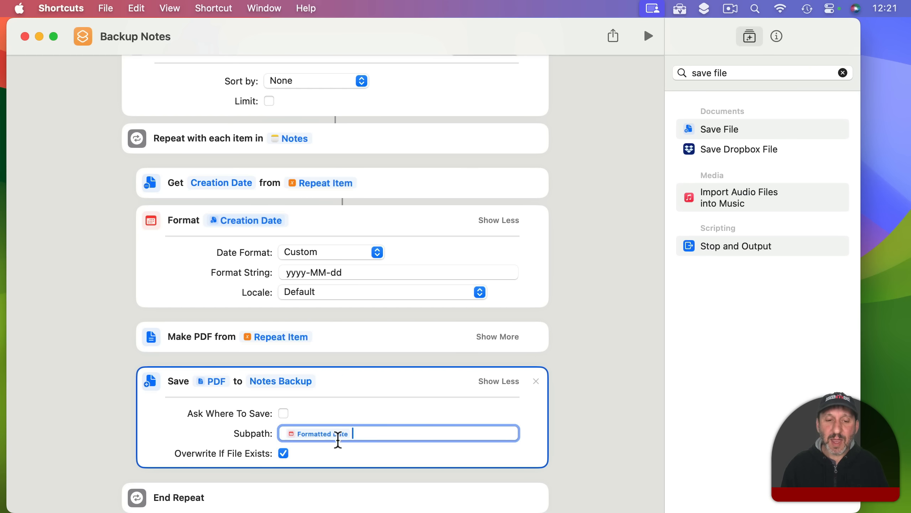
{"action": "right_click", "coordinate": [371, 432]}
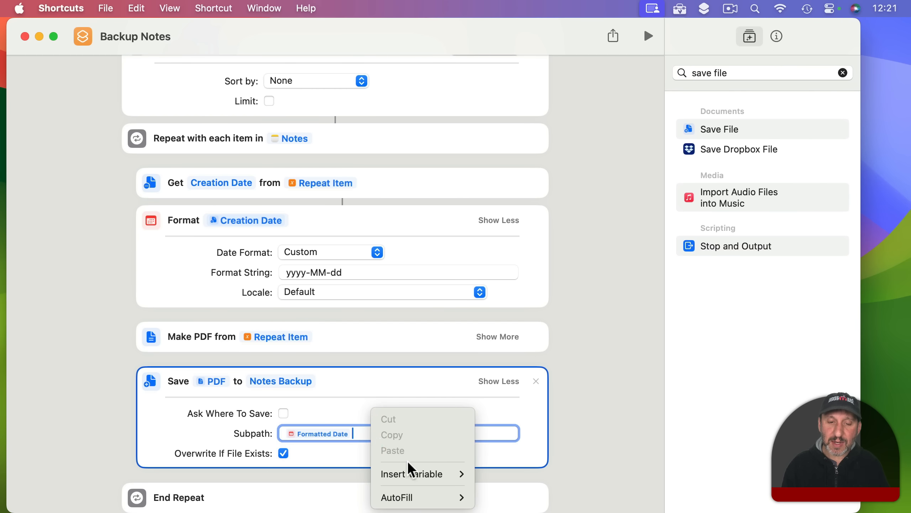
{"action": "mouse_move", "coordinate": [415, 469]}
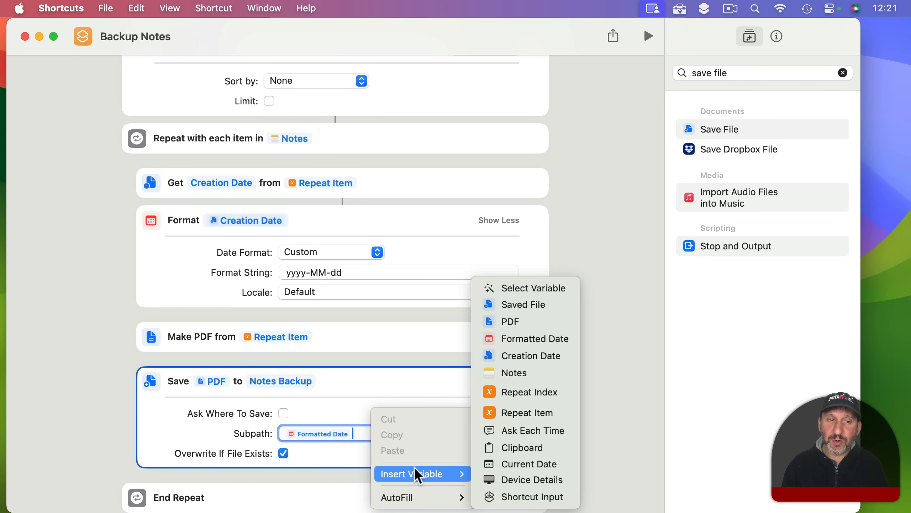
{"action": "left_click", "coordinate": [512, 412]}
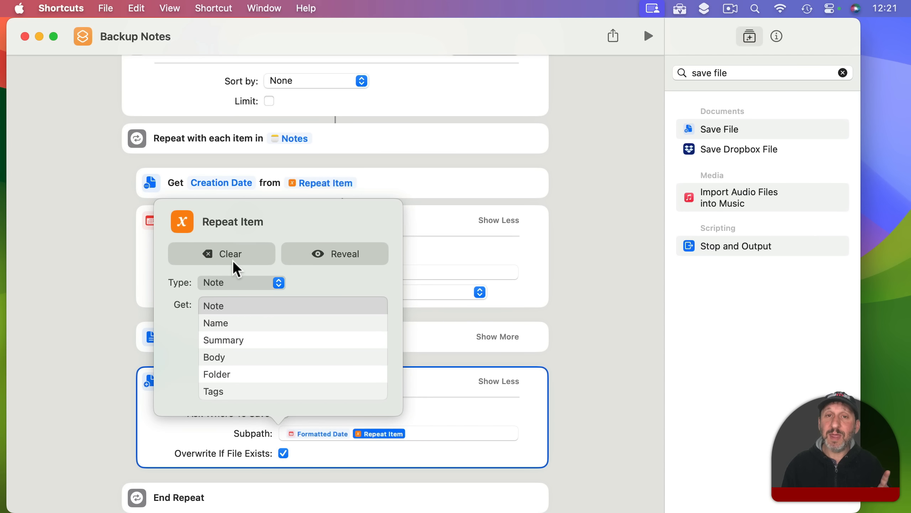
{"action": "left_click", "coordinate": [216, 323]}
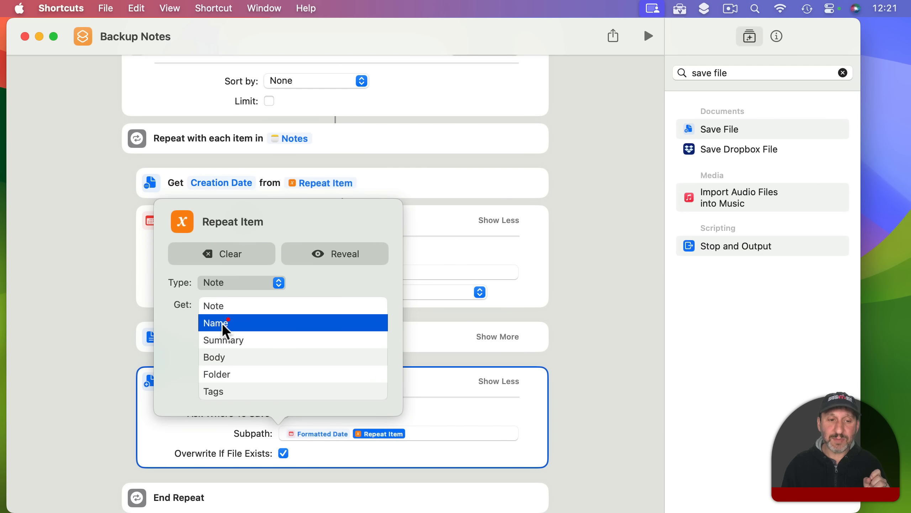
{"action": "left_click", "coordinate": [578, 351]}
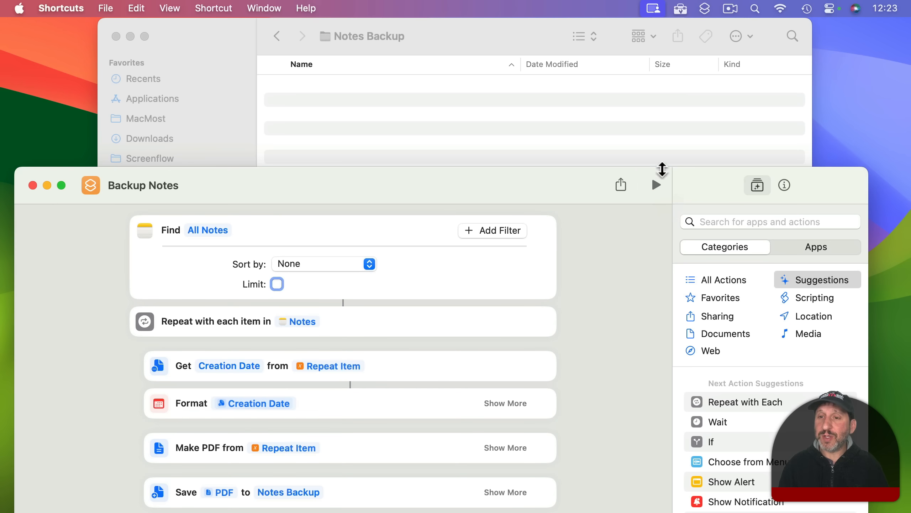
Check the shortcut's Pin in Menu Bar setting and the list of pinned shortcuts, moving the editor to uncover the Notes Backup folder.
{"action": "left_click", "coordinate": [780, 187]}
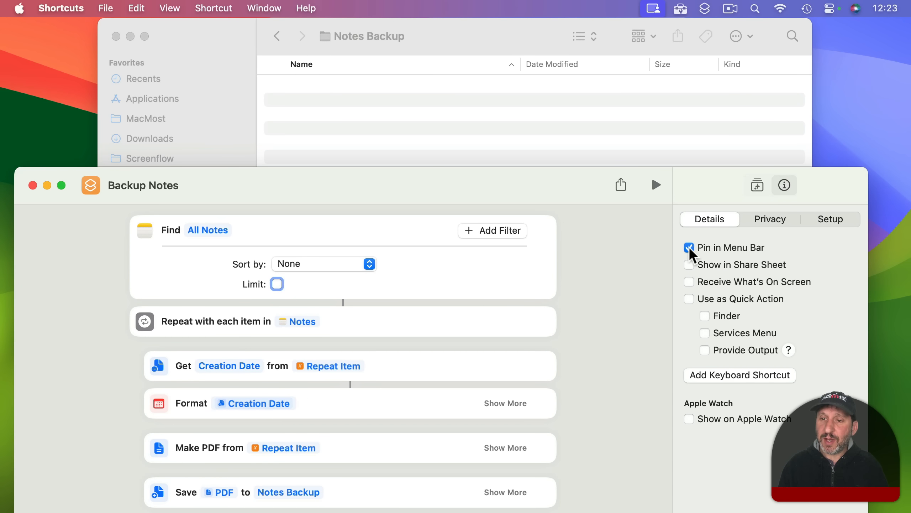
{"action": "left_click", "coordinate": [703, 9]}
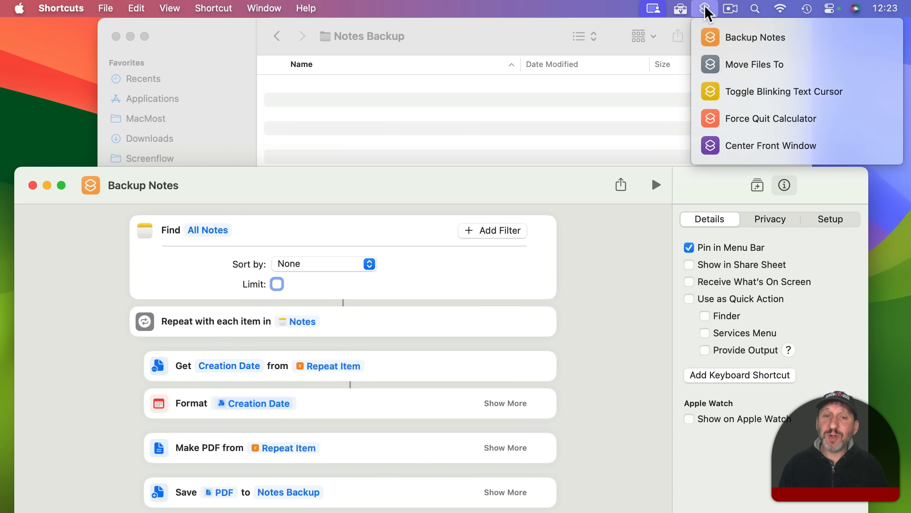
{"action": "left_click", "coordinate": [706, 12]}
{"action": "left_click_drag", "start_coordinate": [267, 189], "coordinate": [283, 234]}
{"action": "left_click", "coordinate": [316, 288]}
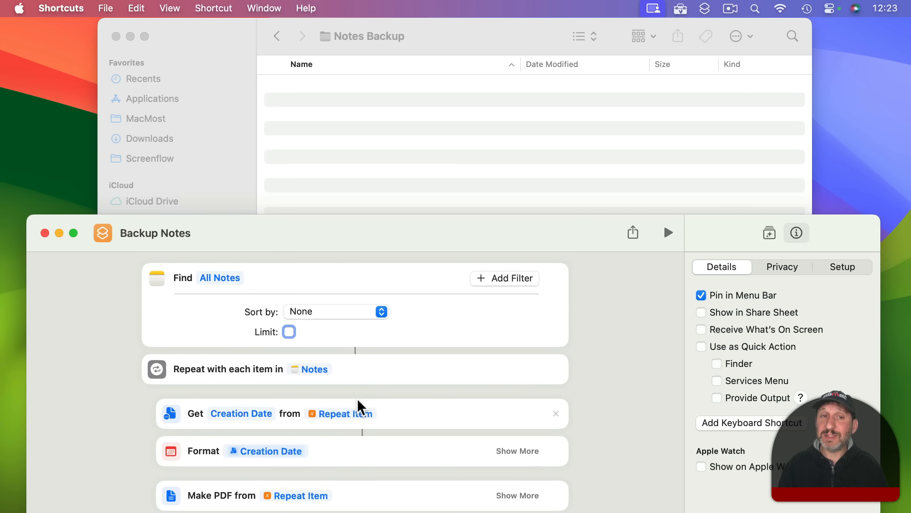
Switch to Notes to view the existing notes, then hide it to return to the Backup Notes shortcut.
{"action": "mouse_move", "coordinate": [427, 511]}
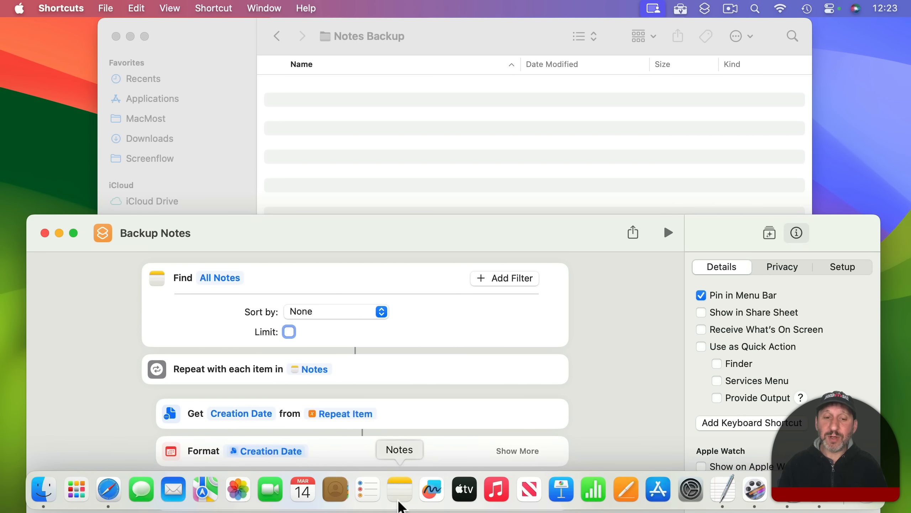
{"action": "left_click", "coordinate": [398, 499]}
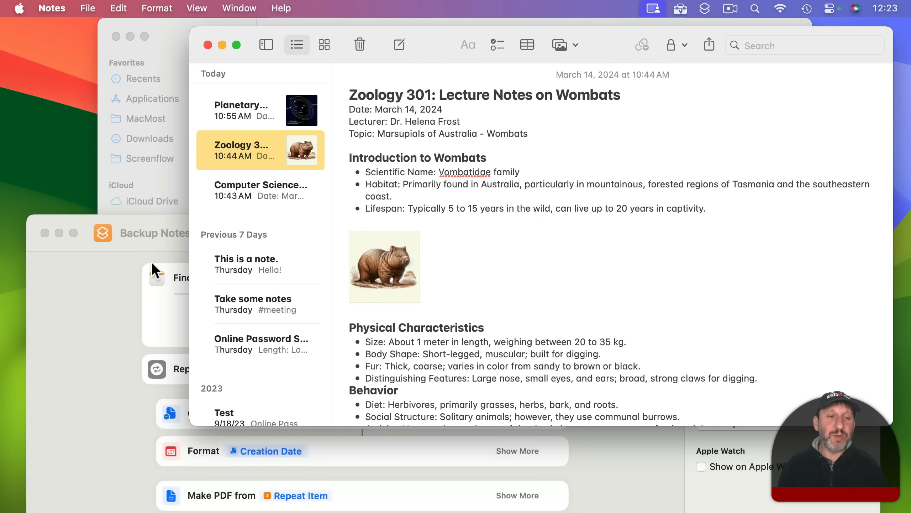
{"action": "left_click", "coordinate": [114, 278]}
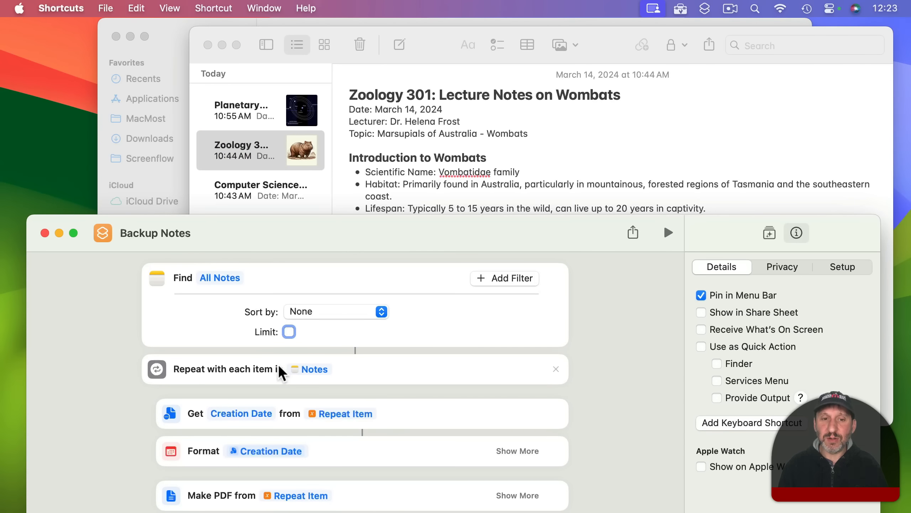
{"action": "left_click", "coordinate": [426, 45]}
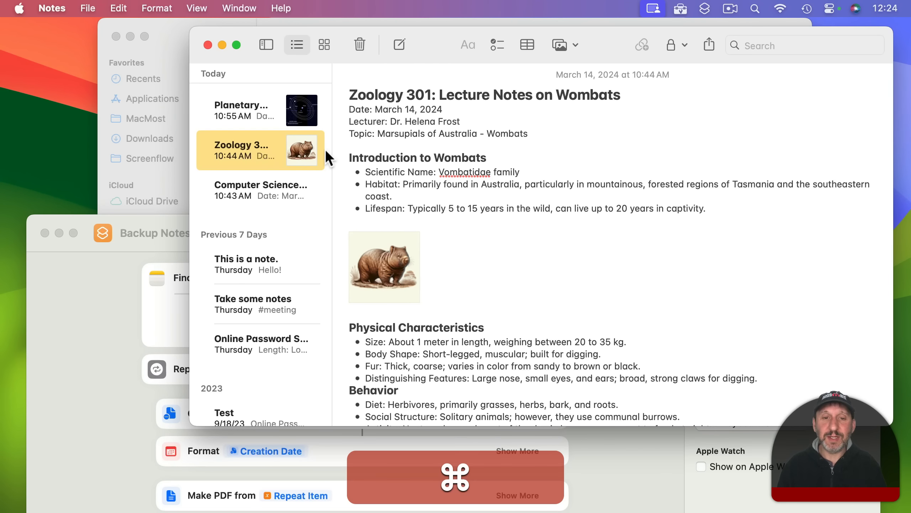
{"action": "key", "text": "super+h"}
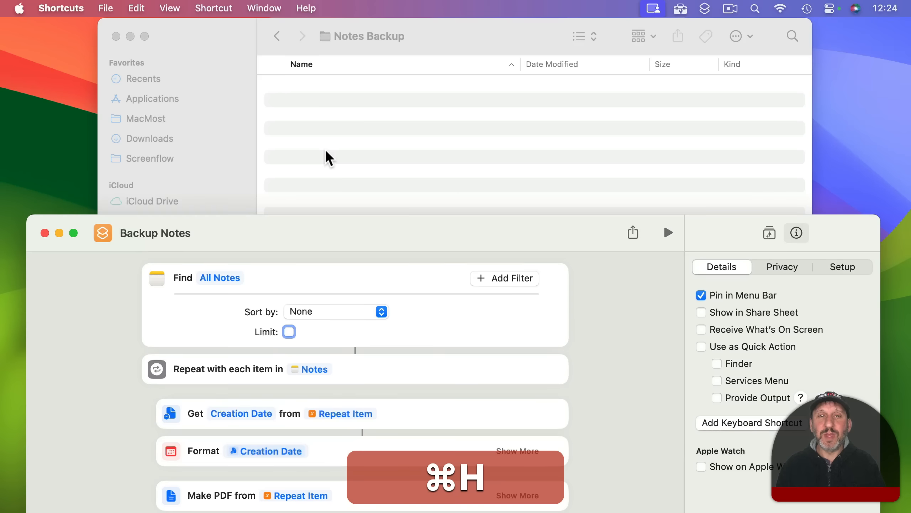
Run the pinned Backup Notes shortcut, always allow it to save notes to files, and bring the Notes Backup folder forward in Finder.
{"action": "left_click", "coordinate": [704, 9]}
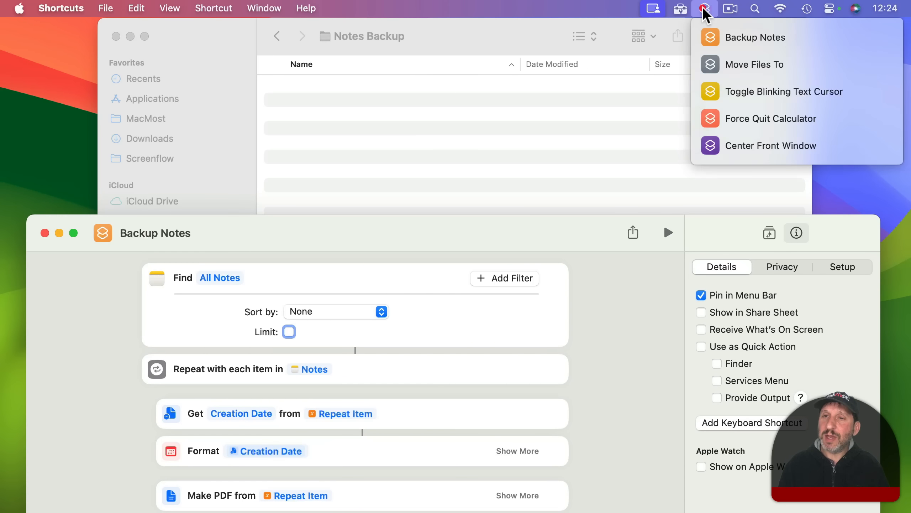
{"action": "left_click", "coordinate": [756, 39]}
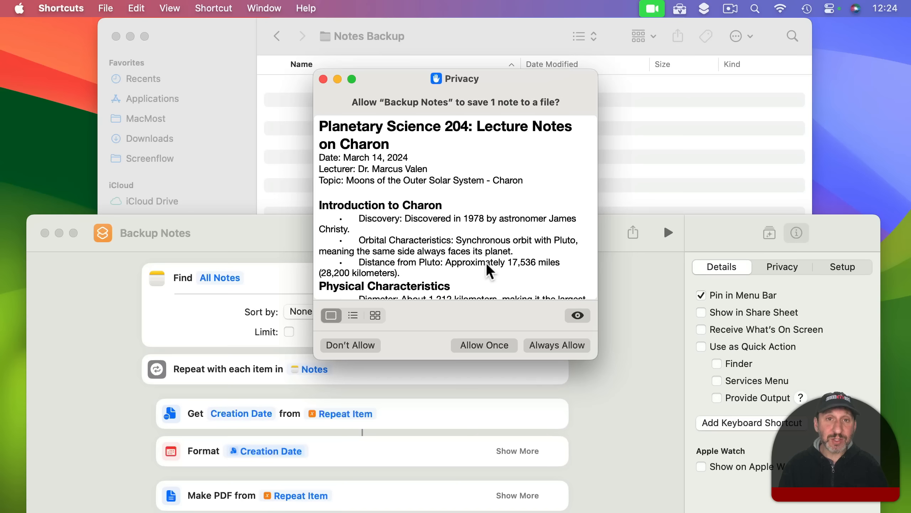
{"action": "left_click", "coordinate": [554, 345]}
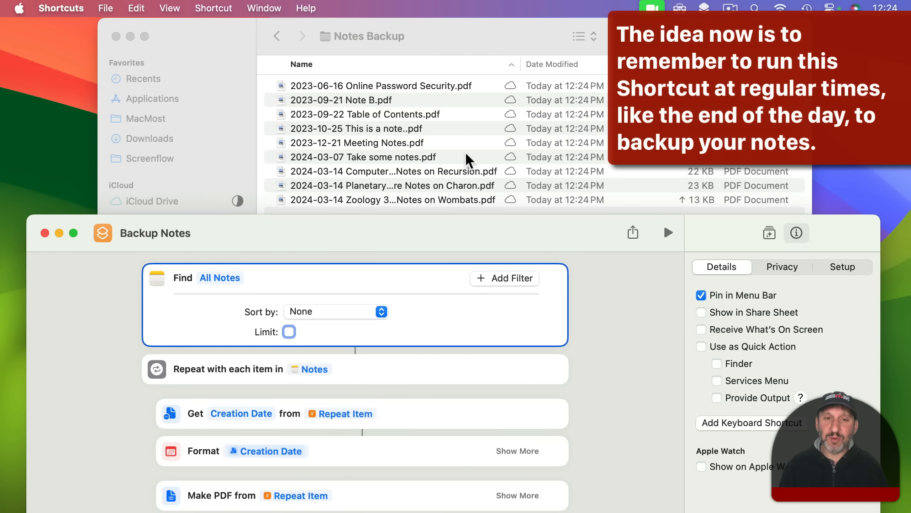
{"action": "left_click", "coordinate": [405, 172]}
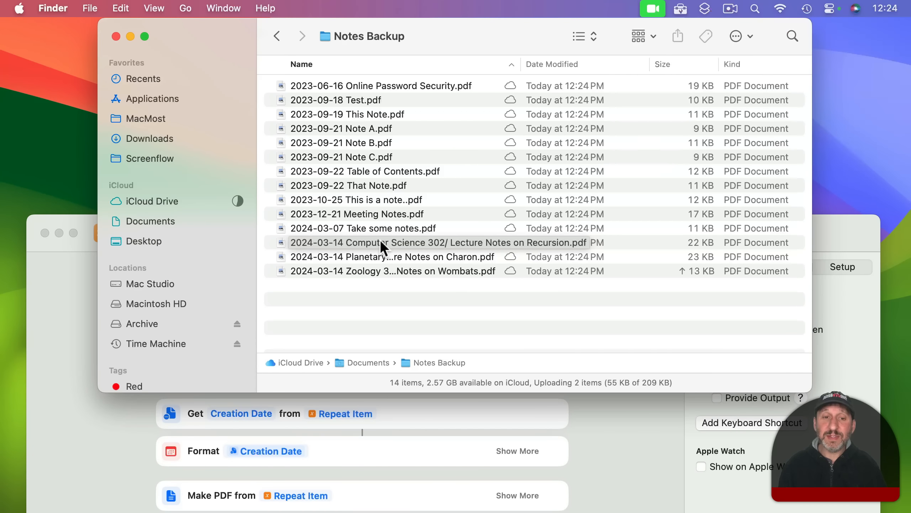
Open the backed-up Zoology 301 PDF to inspect its content, close it, and open the Planetary Science 204 PDF.
{"action": "double_click", "coordinate": [374, 270]}
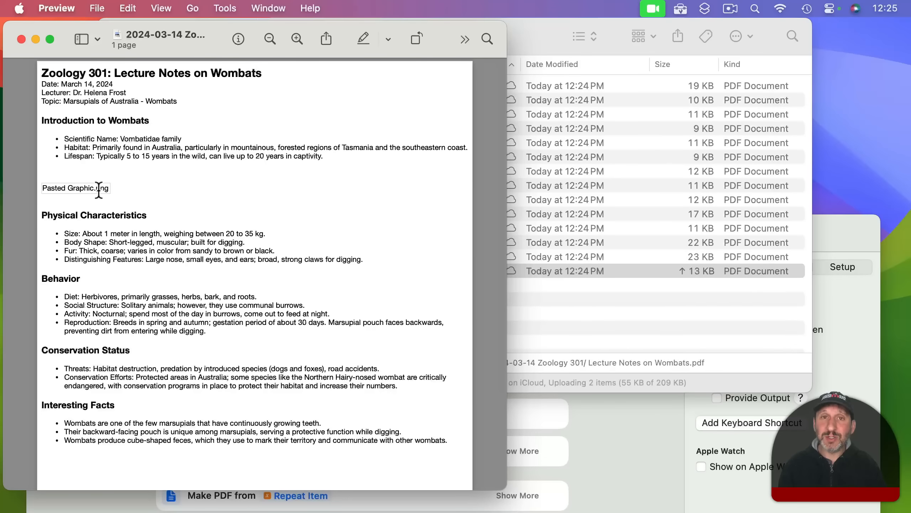
{"action": "left_click", "coordinate": [22, 38]}
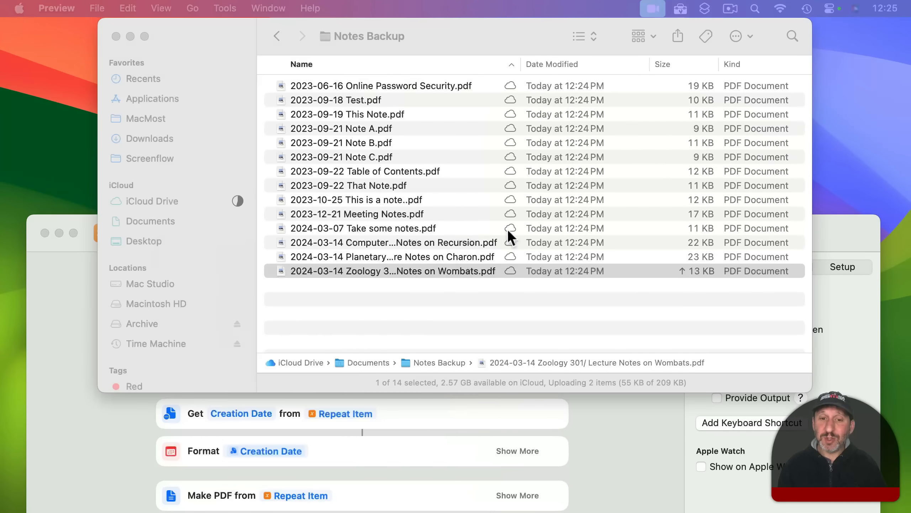
{"action": "double_click", "coordinate": [440, 257]}
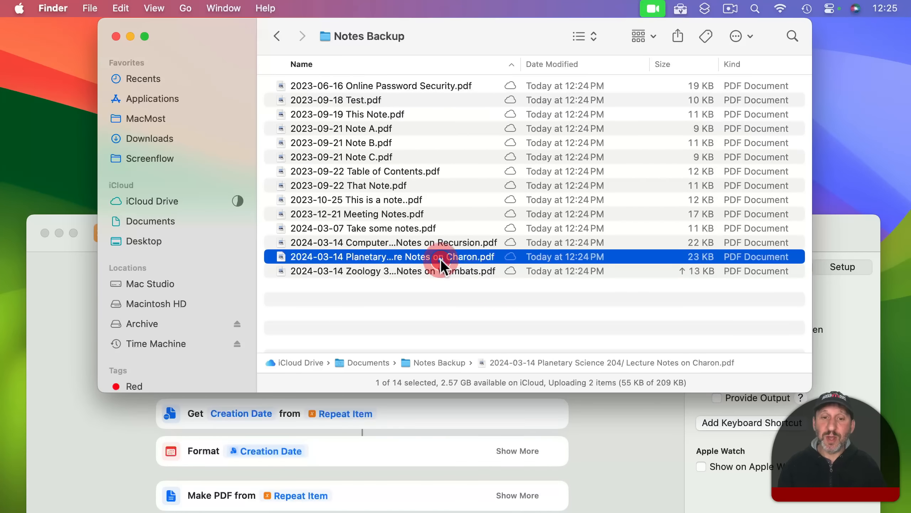
{"action": "scroll", "coordinate": [441, 261], "scroll_direction": "down", "scroll_amount": 5}
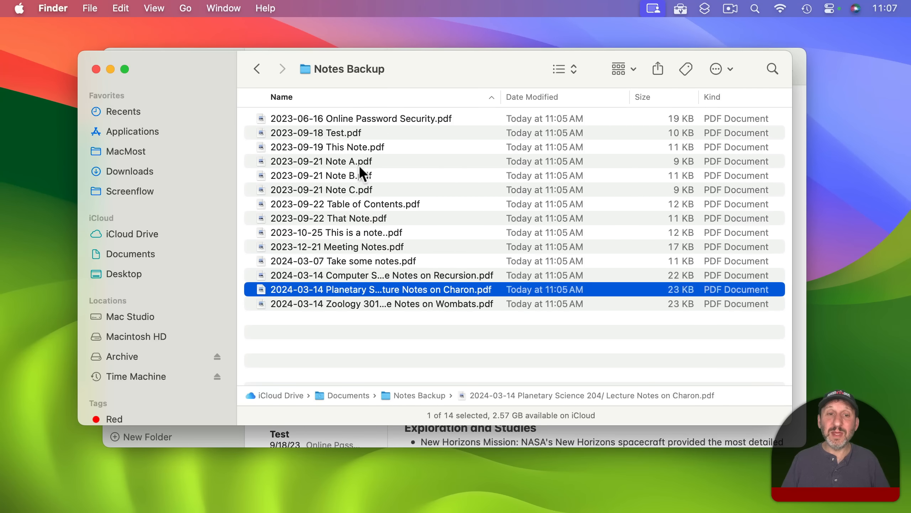
Preview the backed-up Computer Science 302 PDF and select text in its Basic Principles section to check that it is selectable.
{"action": "left_click", "coordinate": [348, 275]}
{"action": "key", "text": "space"}
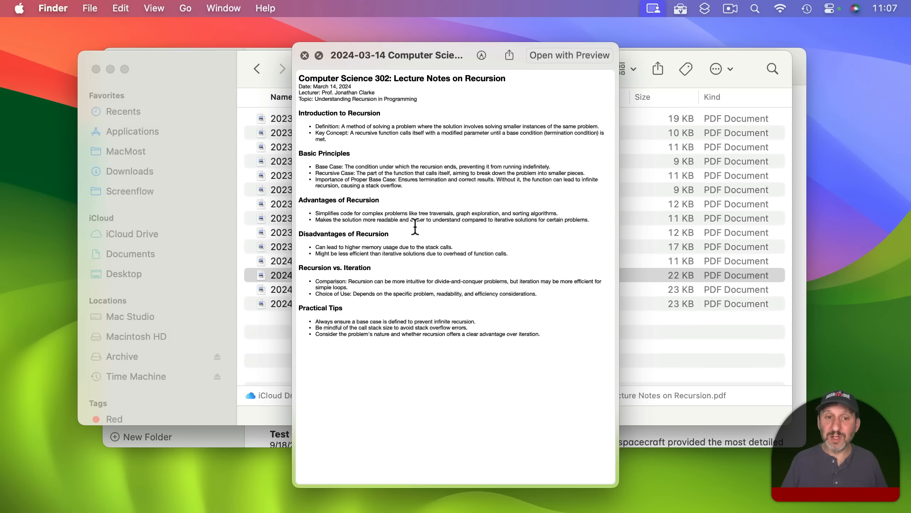
{"action": "left_click_drag", "start_coordinate": [299, 153], "coordinate": [411, 187]}
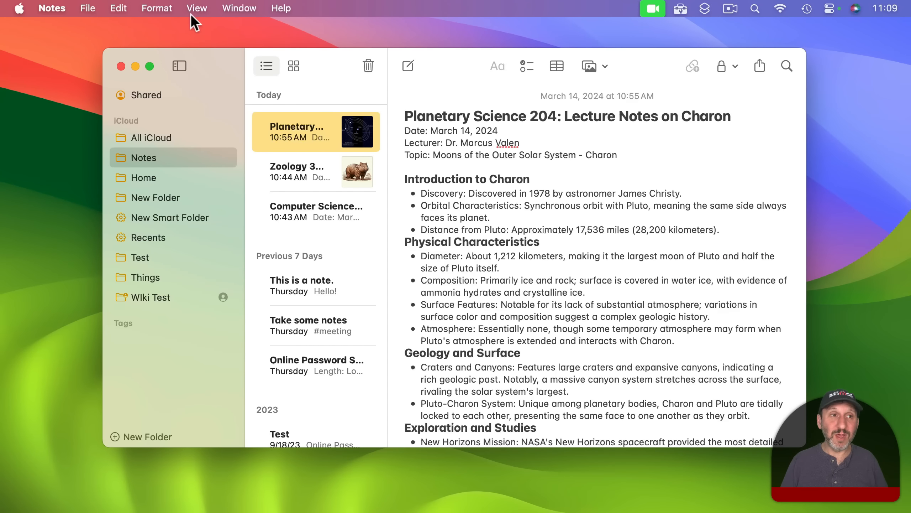
In Notes, export the Planetary Science 204 note as a PDF to the iCloud Desktop under the suggested name.
{"action": "left_click", "coordinate": [96, 9]}
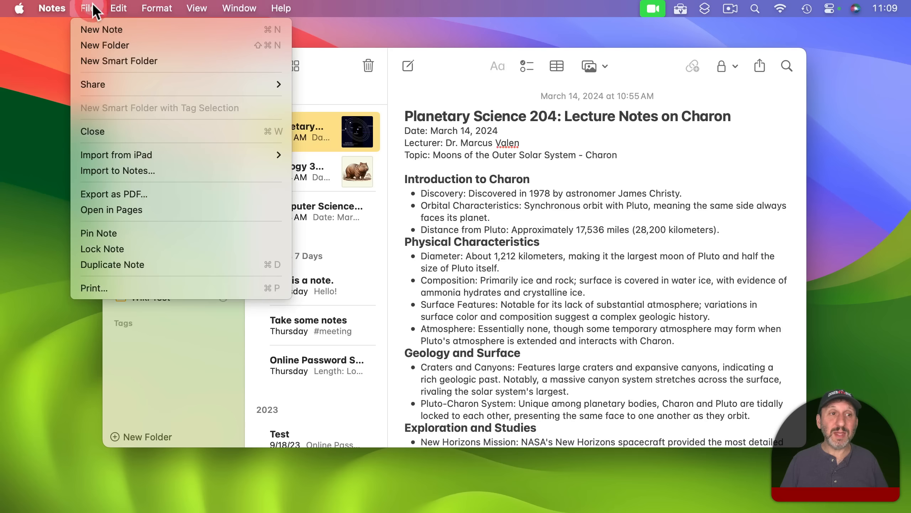
{"action": "left_click", "coordinate": [130, 193]}
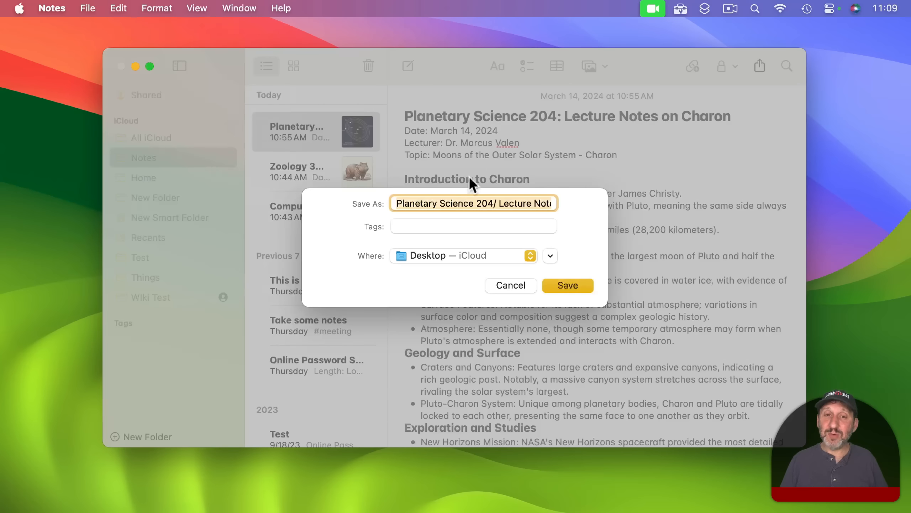
{"action": "left_click", "coordinate": [569, 286]}
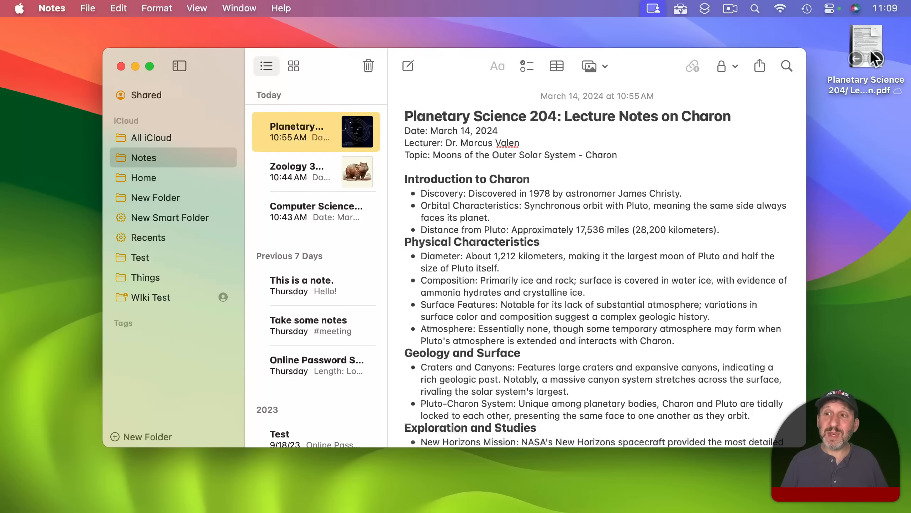
Open the exported Planetary Science 204 PDF from the desktop, examine its text, table and image pages, and close it.
{"action": "left_click", "coordinate": [869, 36]}
{"action": "double_click", "coordinate": [868, 32]}
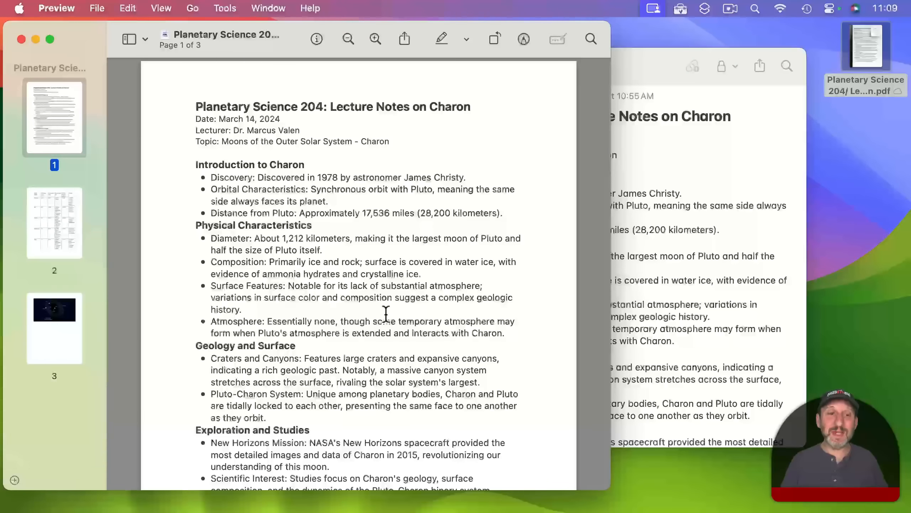
{"action": "scroll", "coordinate": [383, 318], "scroll_direction": "down", "scroll_amount": 15}
{"action": "scroll", "coordinate": [384, 318], "scroll_direction": "down", "scroll_amount": 10}
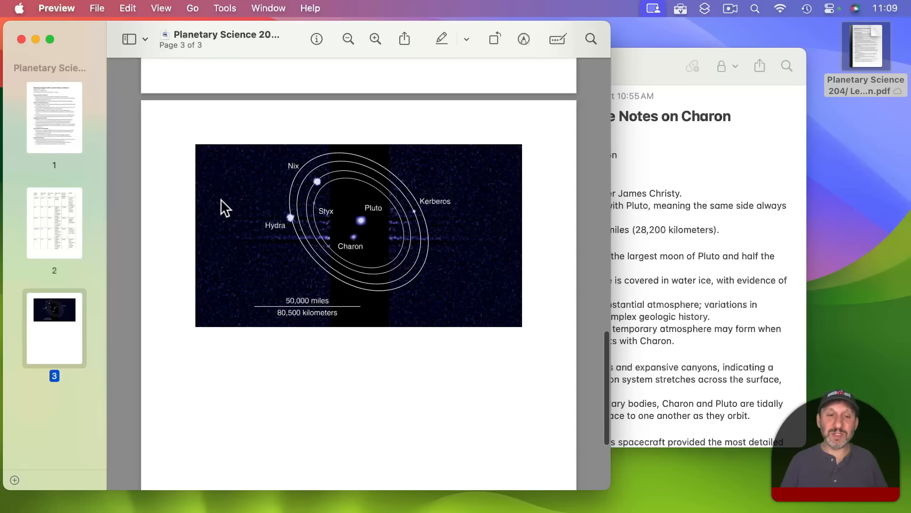
{"action": "scroll", "coordinate": [311, 248], "scroll_direction": "up", "scroll_amount": 12}
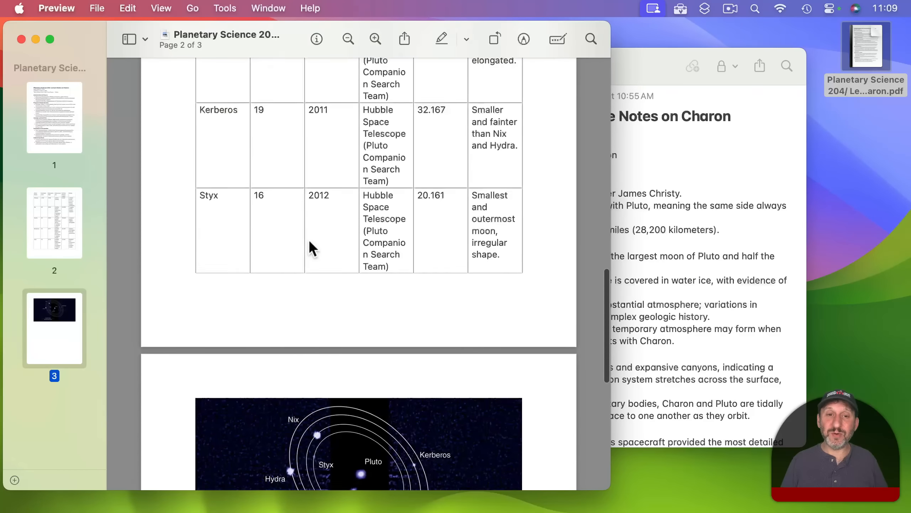
{"action": "scroll", "coordinate": [305, 221], "scroll_direction": "up", "scroll_amount": 10}
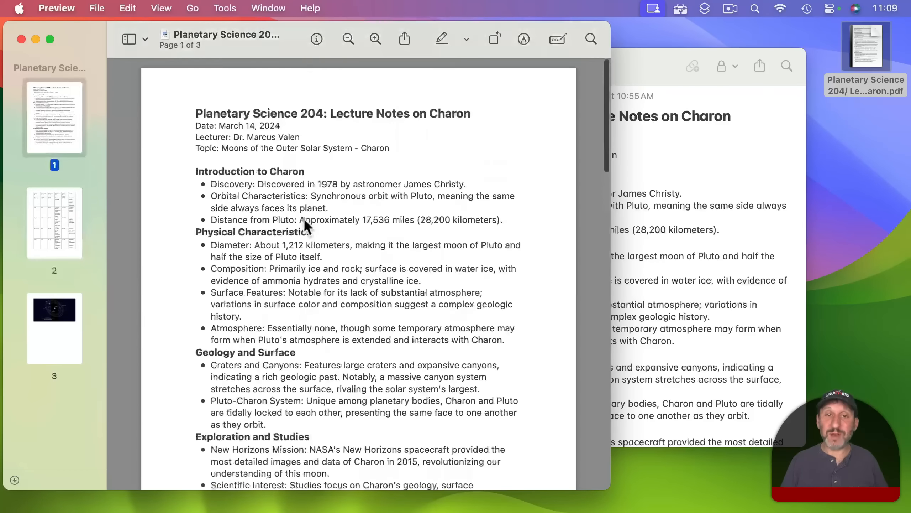
{"action": "left_click", "coordinate": [21, 39]}
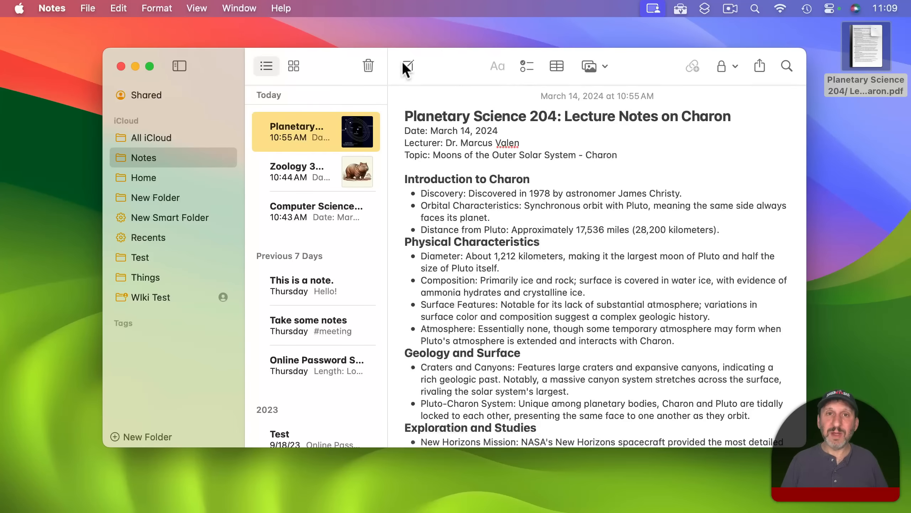
Open the Planetary Science 204 note in Pages and review the converted text and table.
{"action": "left_click", "coordinate": [88, 8]}
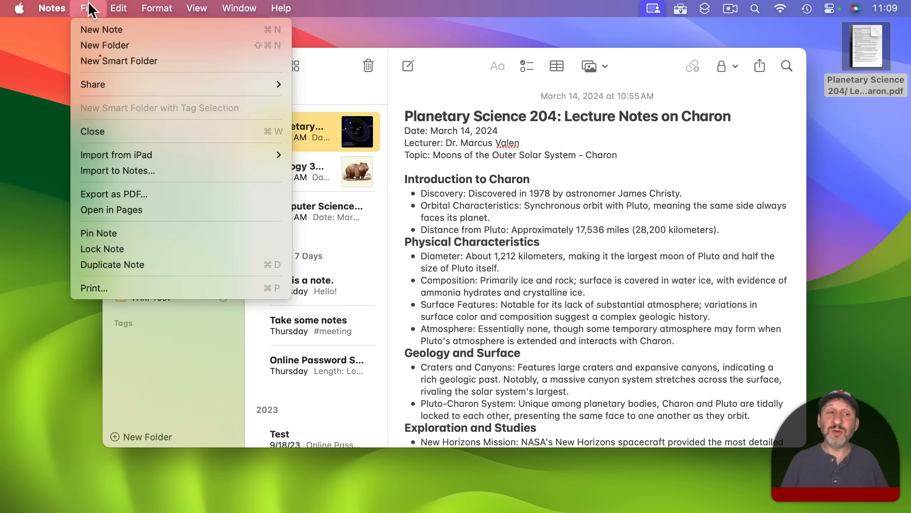
{"action": "left_click", "coordinate": [128, 212]}
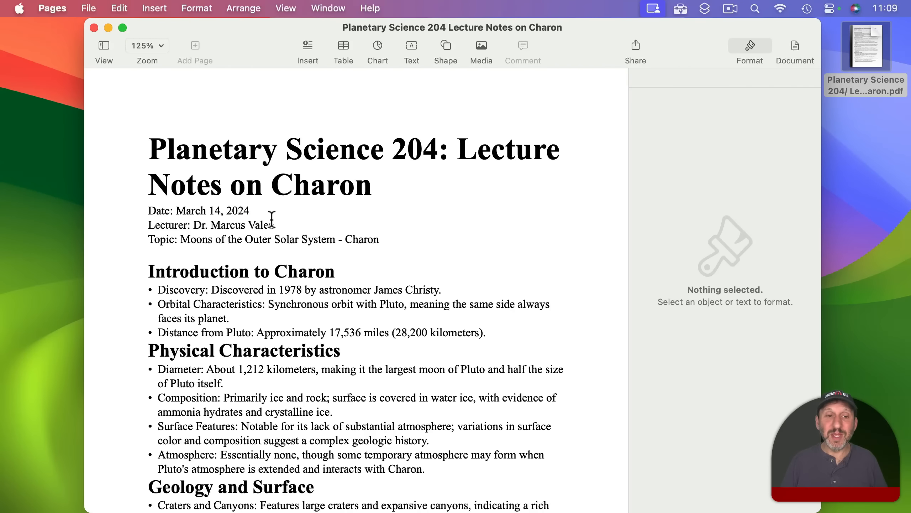
{"action": "scroll", "coordinate": [270, 215], "scroll_direction": "down", "scroll_amount": 15}
{"action": "scroll", "coordinate": [269, 215], "scroll_direction": "down", "scroll_amount": 10}
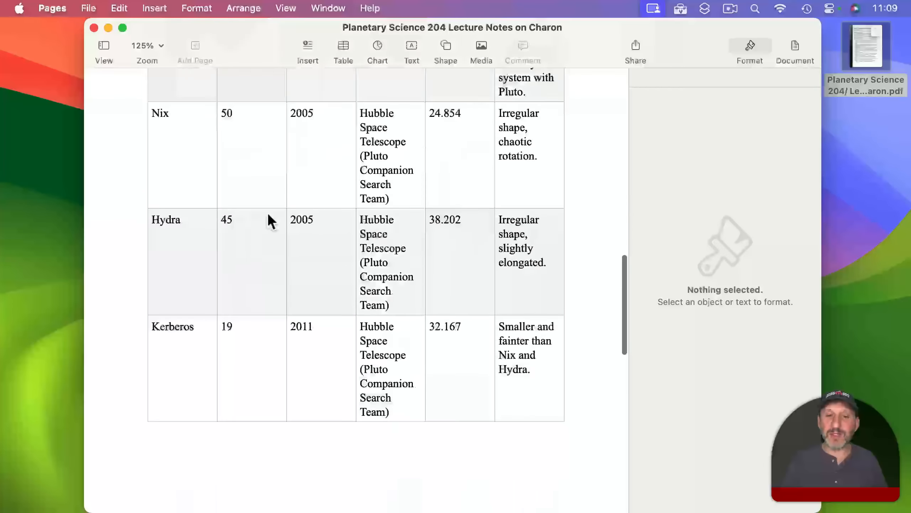
{"action": "scroll", "coordinate": [269, 214], "scroll_direction": "up", "scroll_amount": 20}
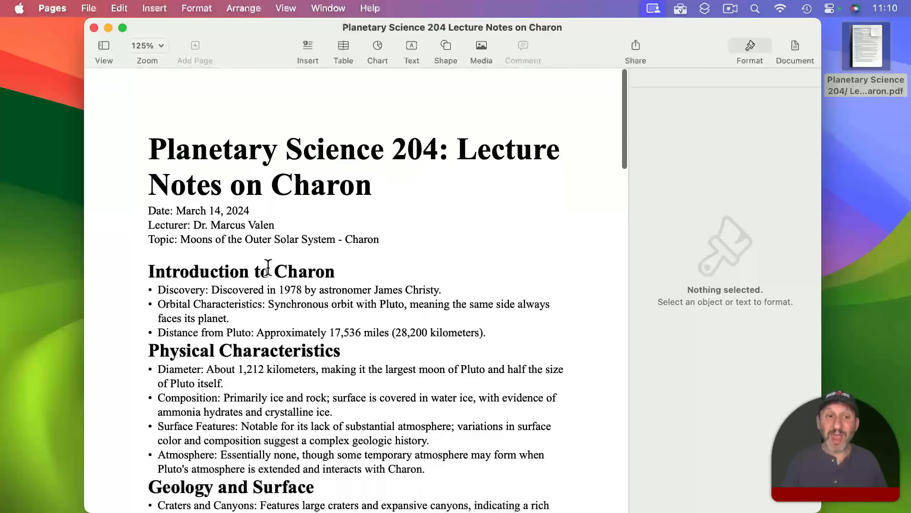
{"action": "left_click", "coordinate": [332, 290]}
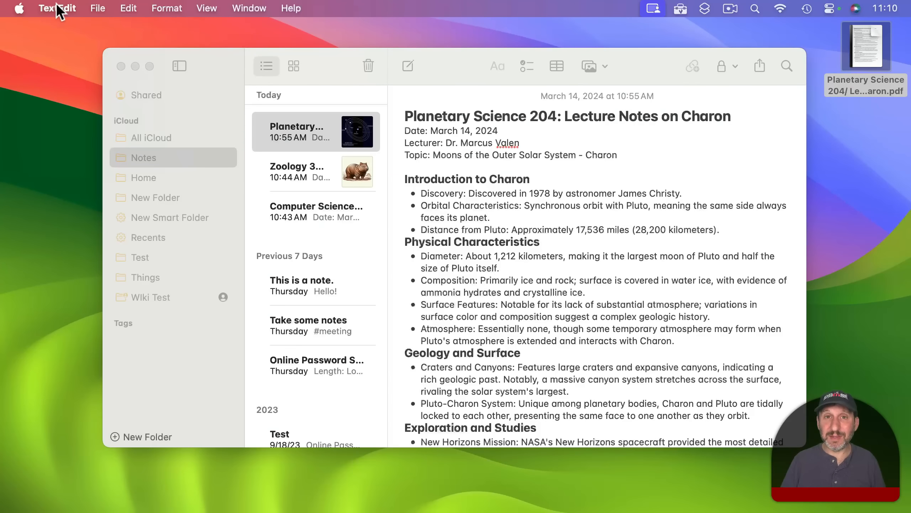
In TextEdit, create a new rich text document and move its window aside to uncover the notes list.
{"action": "left_click", "coordinate": [97, 7]}
{"action": "left_click", "coordinate": [108, 28]}
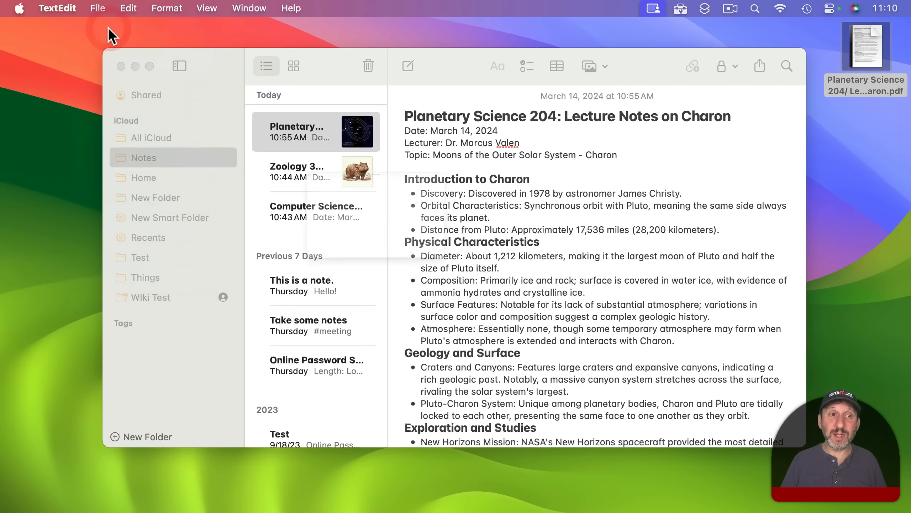
{"action": "left_click", "coordinate": [180, 9]}
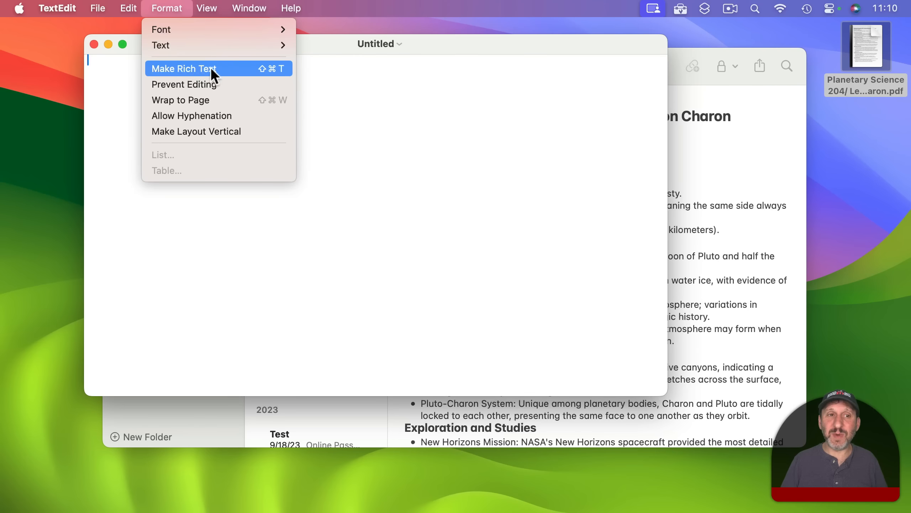
{"action": "left_click", "coordinate": [190, 69]}
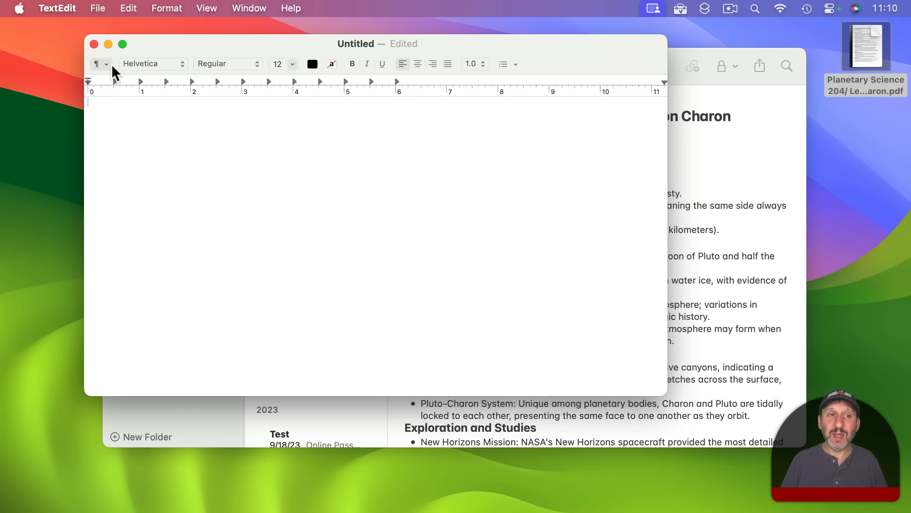
{"action": "left_click_drag", "start_coordinate": [236, 49], "coordinate": [496, 85]}
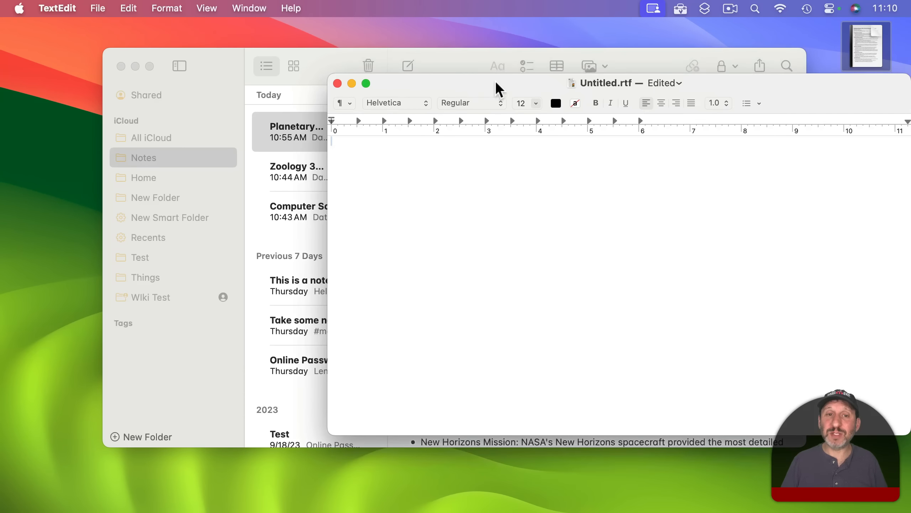
Copy the entire Zoology 301 note from Notes into the TextEdit document, converting the document to RTFD format.
{"action": "left_click", "coordinate": [298, 172]}
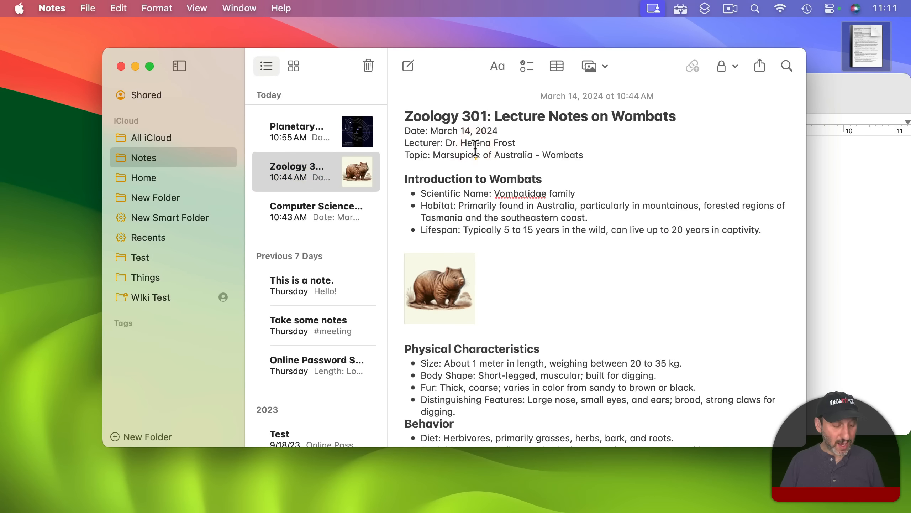
{"action": "key", "text": "super+a"}
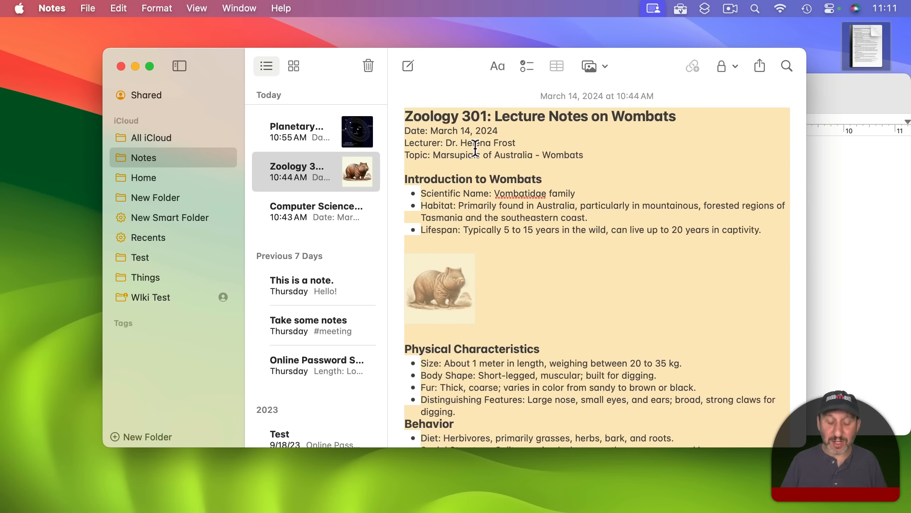
{"action": "key", "text": "super+c"}
{"action": "key", "text": "super+c"}
{"action": "left_click", "coordinate": [854, 173]}
{"action": "key", "text": "super+v"}
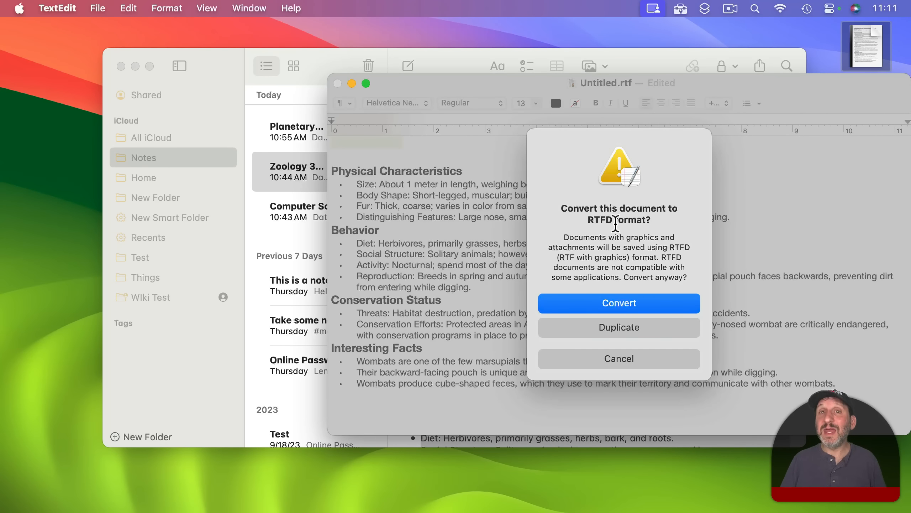
{"action": "left_click", "coordinate": [625, 306]}
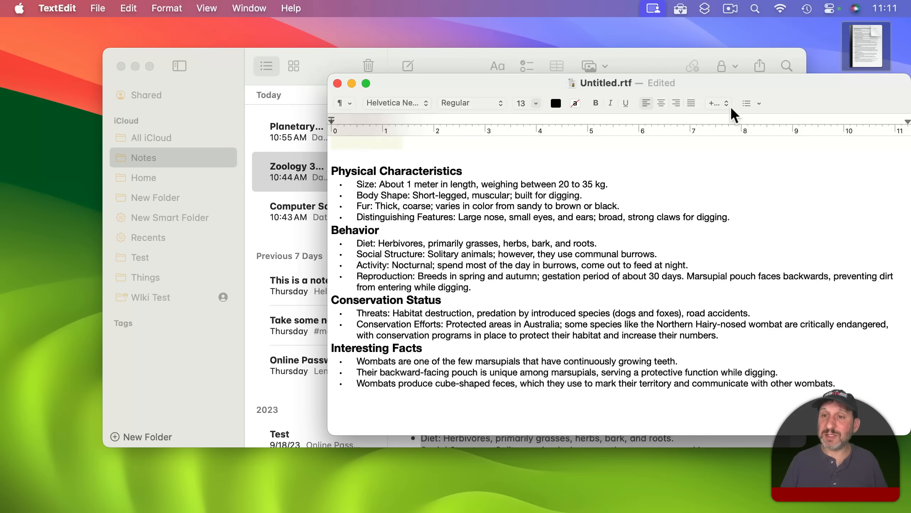
Move the TextEdit window fully into view and examine the pasted wombat notes from the heading to Interesting Facts.
{"action": "left_click_drag", "start_coordinate": [771, 86], "coordinate": [582, 55]}
{"action": "scroll", "coordinate": [428, 220], "scroll_direction": "up", "scroll_amount": 5}
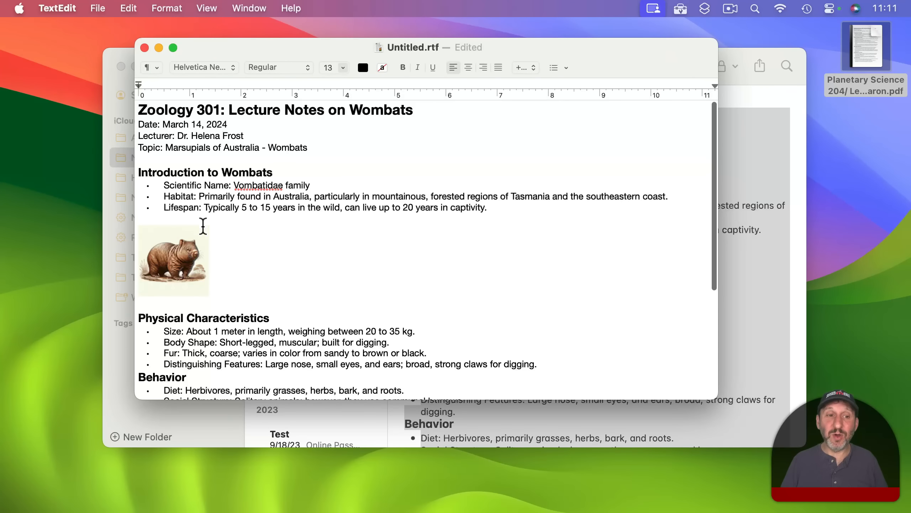
{"action": "scroll", "coordinate": [247, 289], "scroll_direction": "down", "scroll_amount": 5}
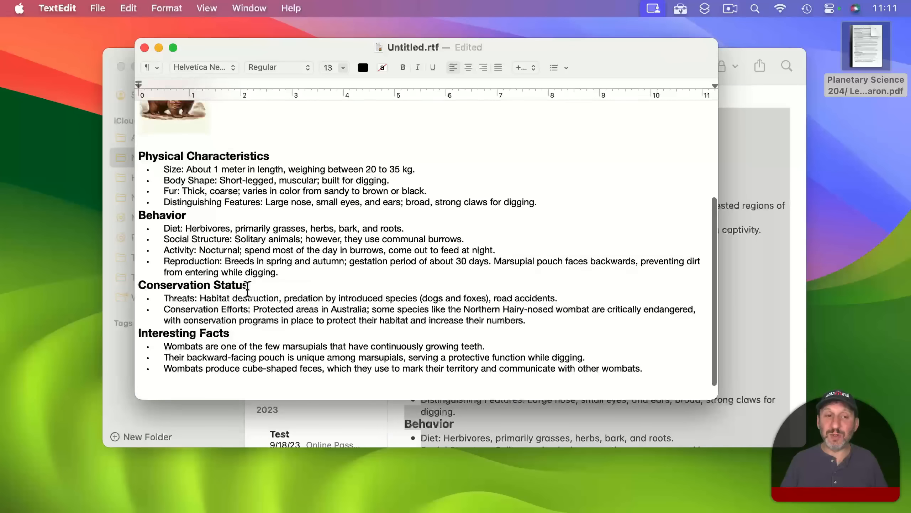
{"action": "scroll", "coordinate": [247, 289], "scroll_direction": "up", "scroll_amount": 5}
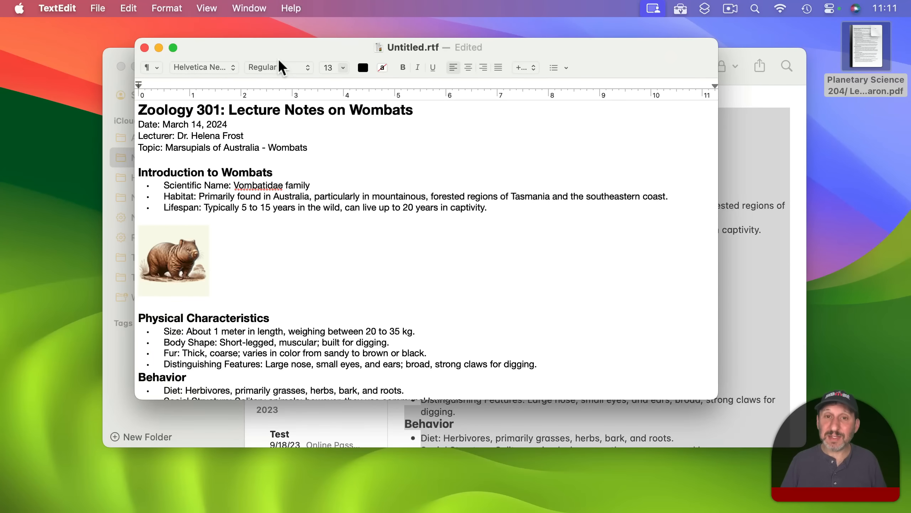
Check the save options for the pasted wombat notes document and leave without saving.
{"action": "key", "text": "super+s"}
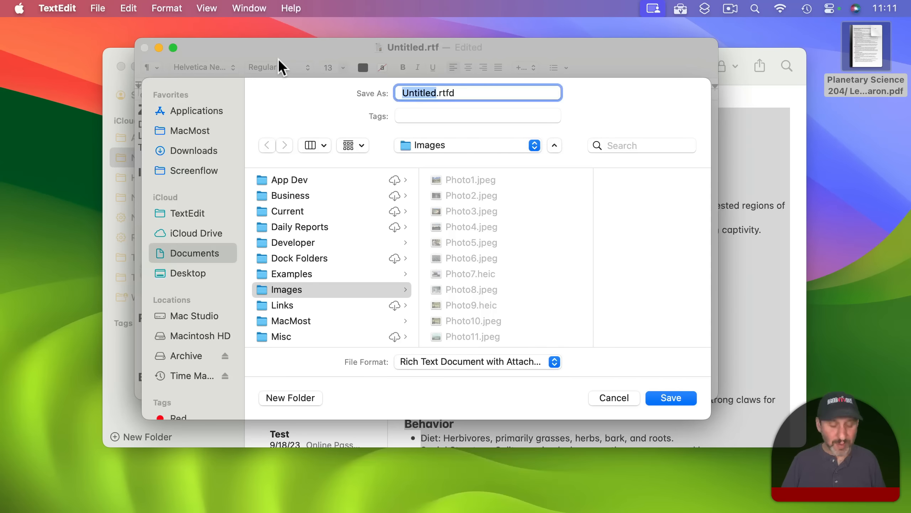
{"action": "key", "text": "Escape"}
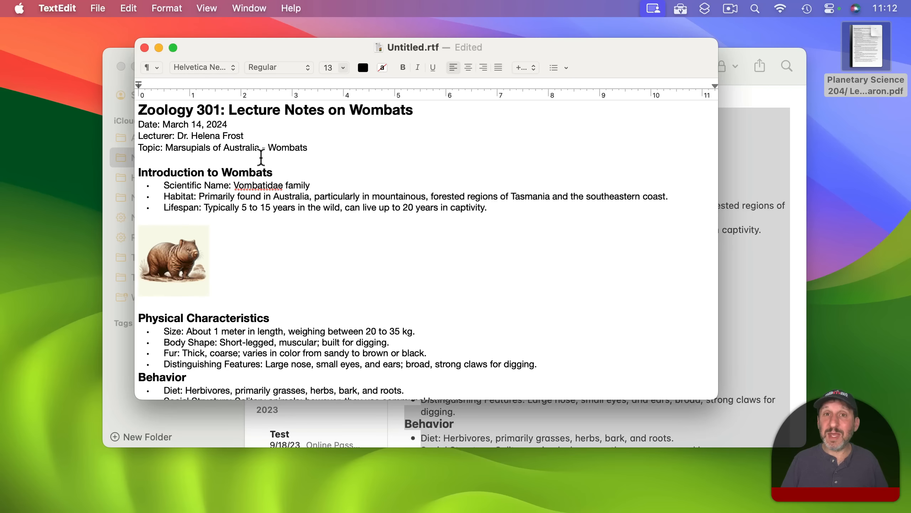
{"action": "left_click", "coordinate": [340, 147]}
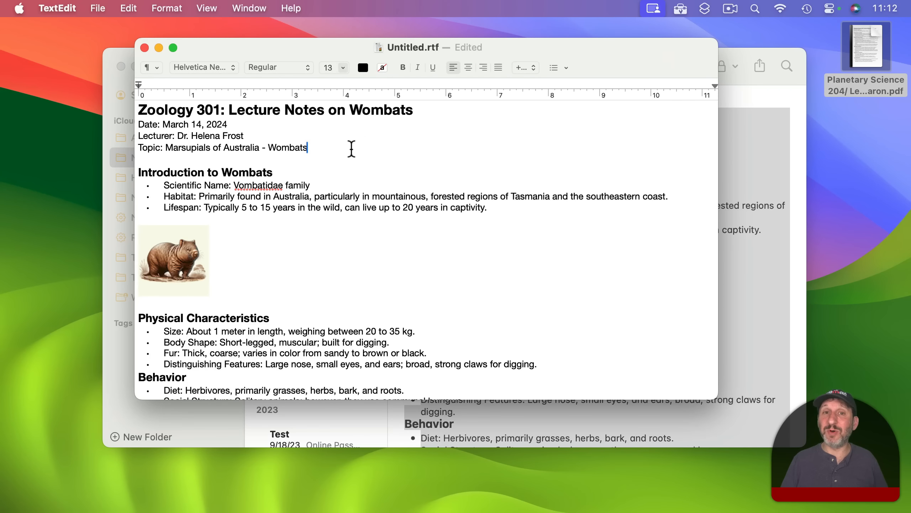